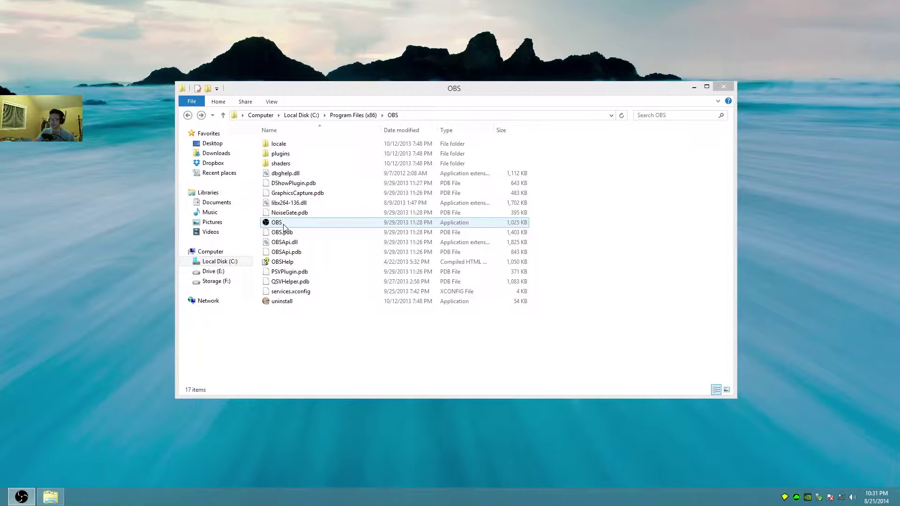
# Run the OBS application sandboxed in DefaultBox.
pyautogui.click(282, 223)
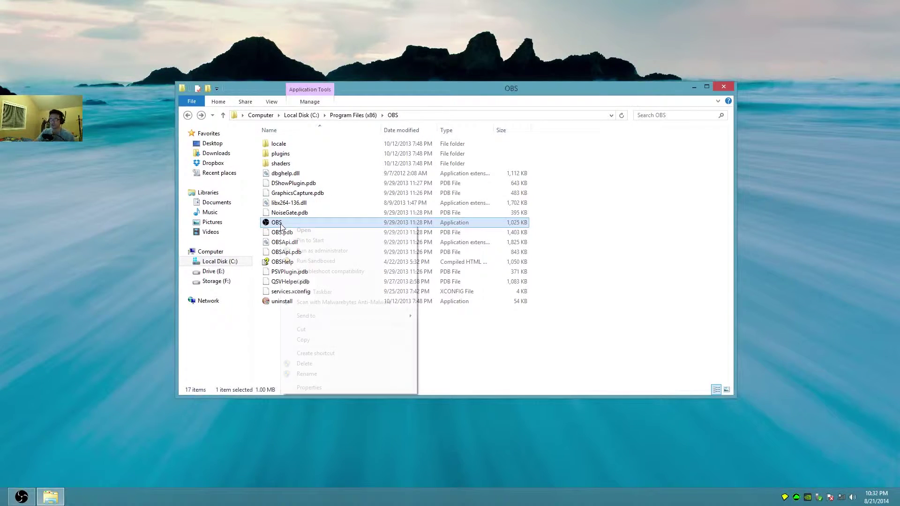
pyautogui.rightClick(283, 224)
pyautogui.click(316, 262)
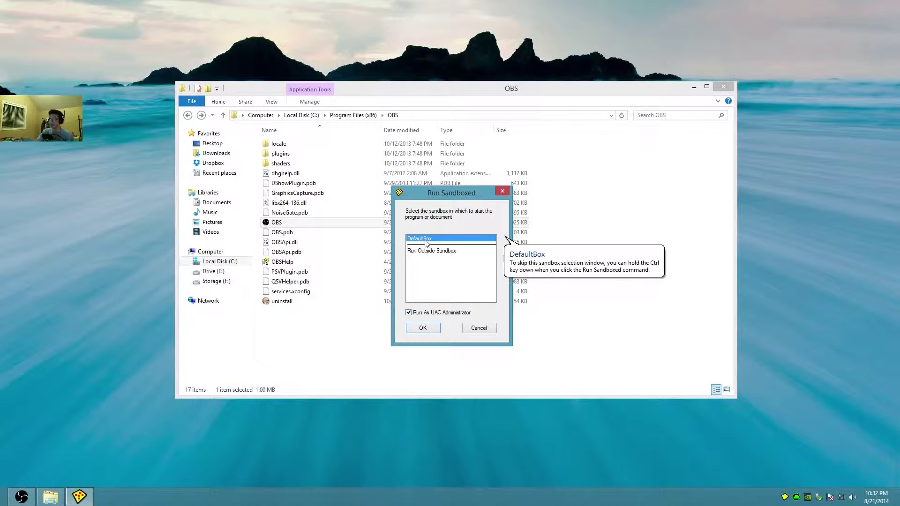
pyautogui.click(423, 328)
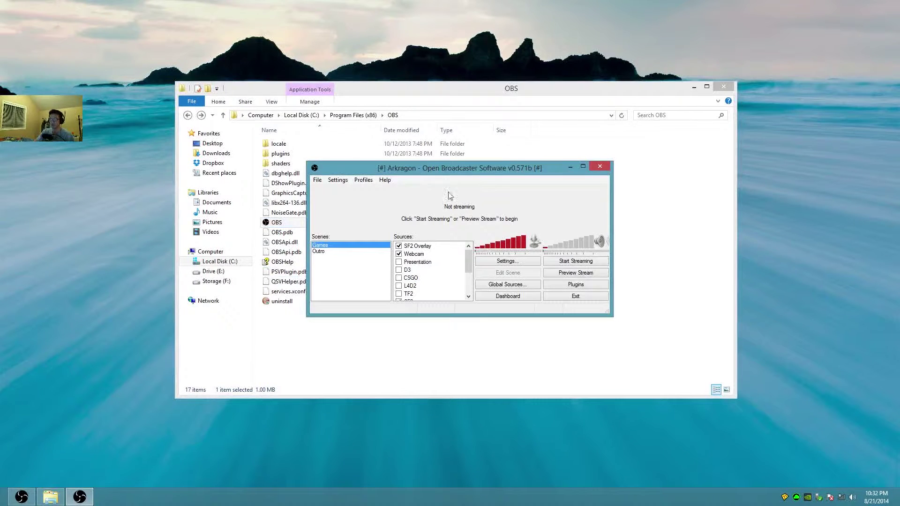
# Examine the sources listed for the Games and Outro scenes.
pyautogui.moveTo(442, 167)
pyautogui.mouseDown()
pyautogui.moveTo(440, 188)
pyautogui.moveTo(441, 180)
pyautogui.mouseUp()
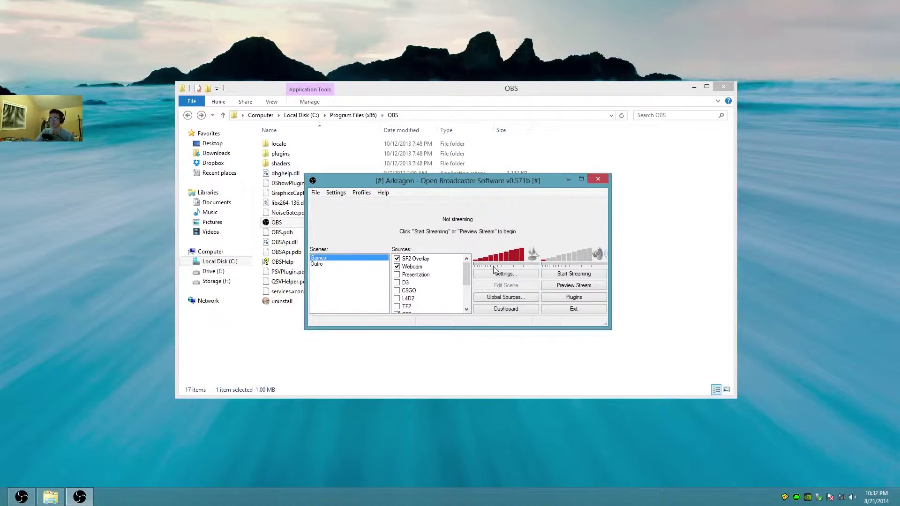
pyautogui.click(580, 179)
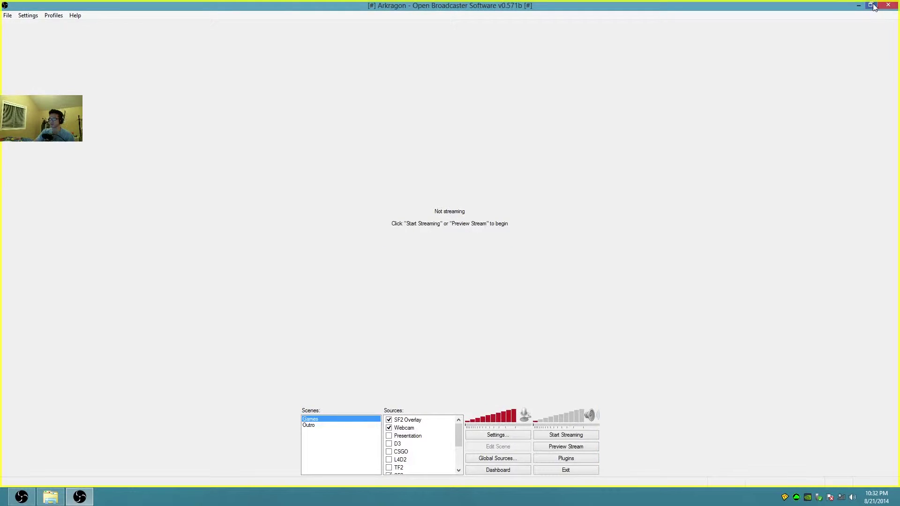
pyautogui.click(877, 5)
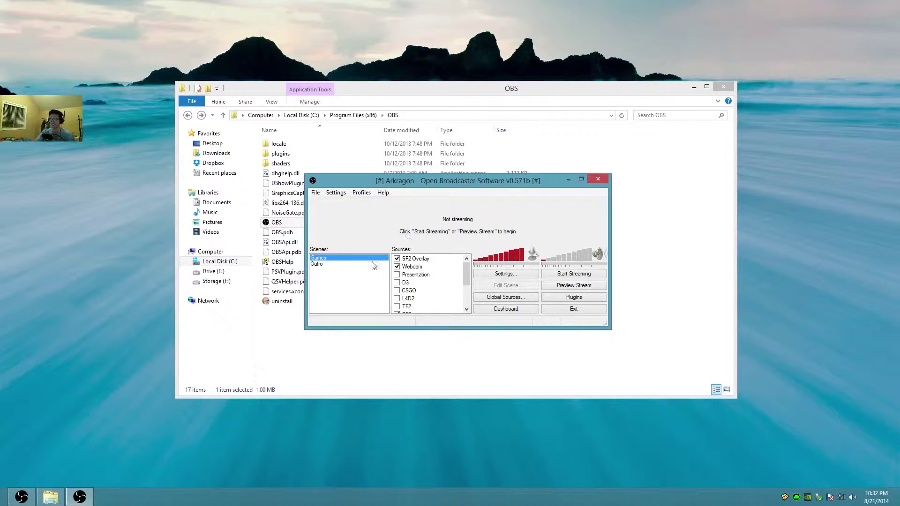
pyautogui.moveTo(466, 272)
pyautogui.mouseDown()
pyautogui.moveTo(471, 302)
pyautogui.moveTo(467, 280)
pyautogui.mouseUp()
pyautogui.click(317, 264)
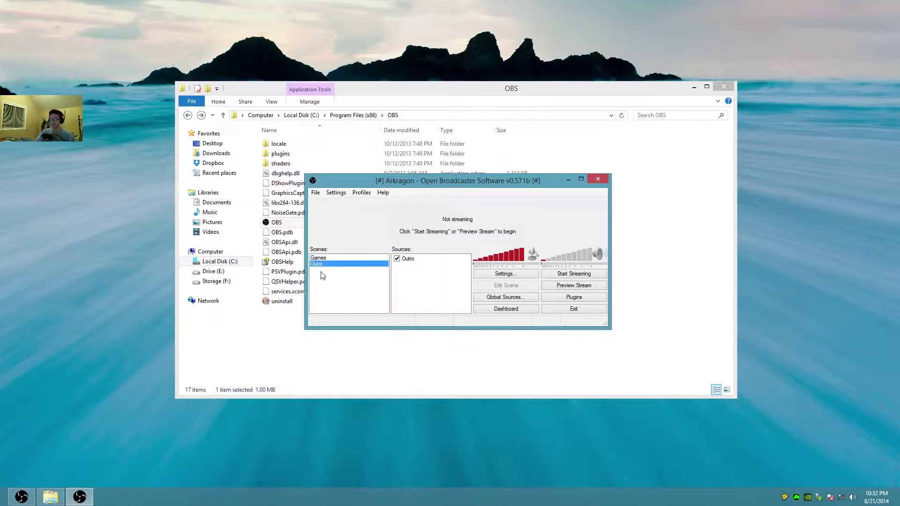
pyautogui.click(335, 260)
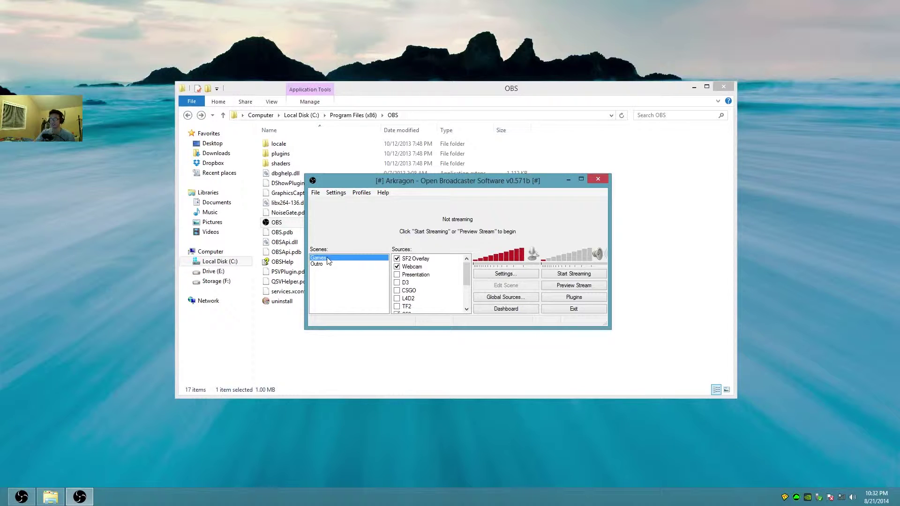
# Preview the Games scene in a maximized window, checking the effect of the SF2 Overlay source.
pyautogui.click(577, 287)
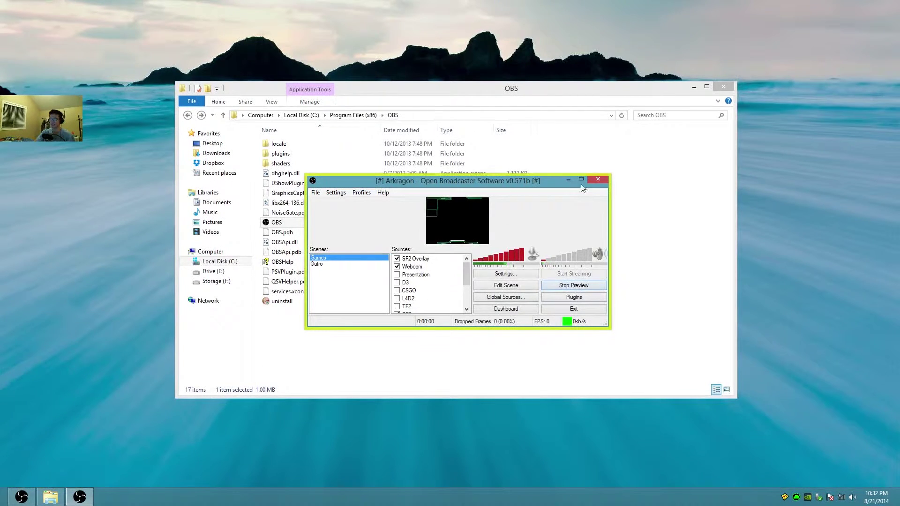
pyautogui.click(582, 179)
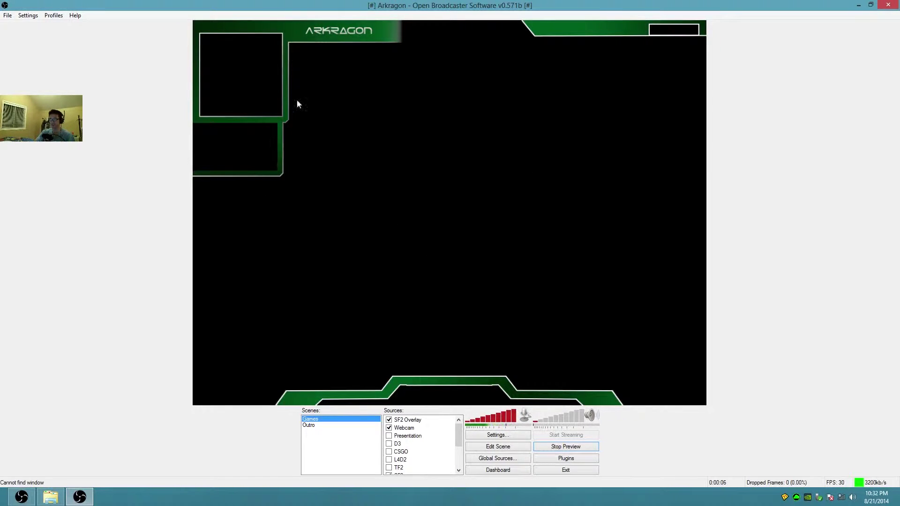
pyautogui.click(389, 420)
pyautogui.click(389, 421)
# Compare the Outro and Games scenes in the live preview.
pyautogui.click(310, 426)
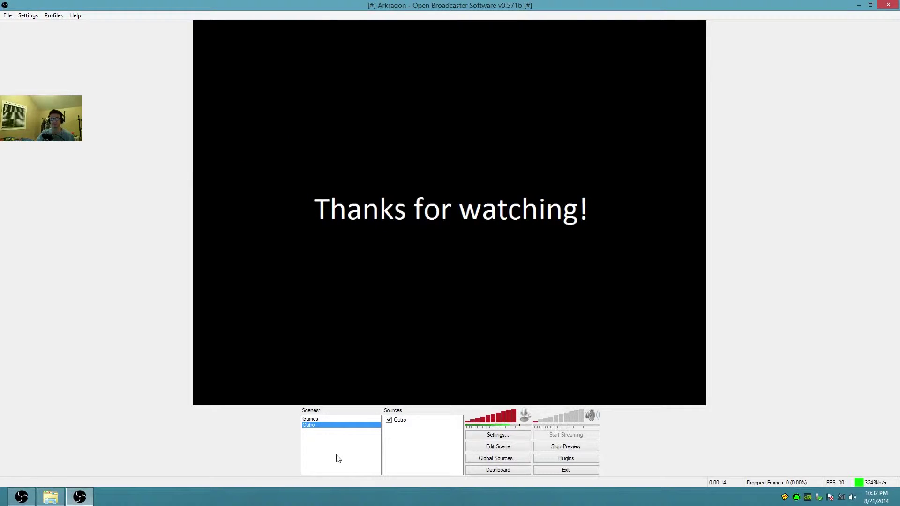
pyautogui.click(320, 418)
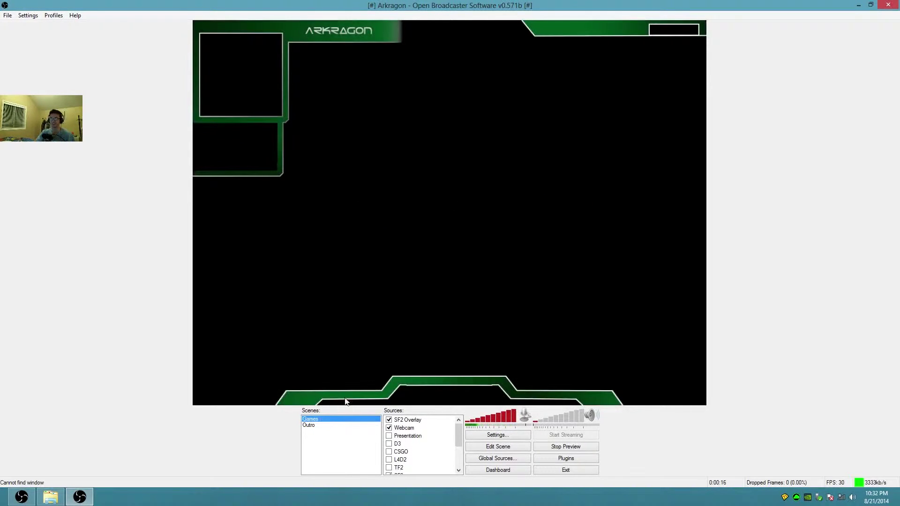
pyautogui.click(317, 426)
pyautogui.press('Up')
# Add a new scene named Scene.
pyautogui.rightClick(317, 443)
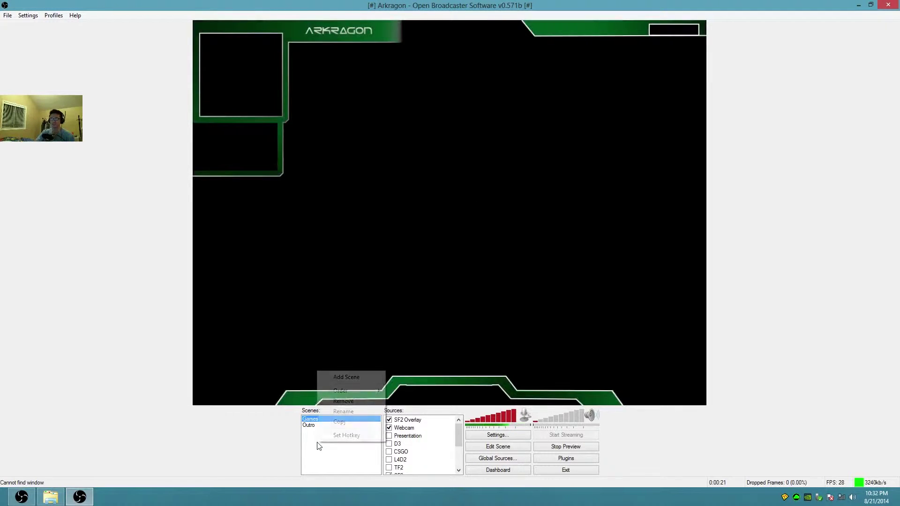
pyautogui.click(346, 378)
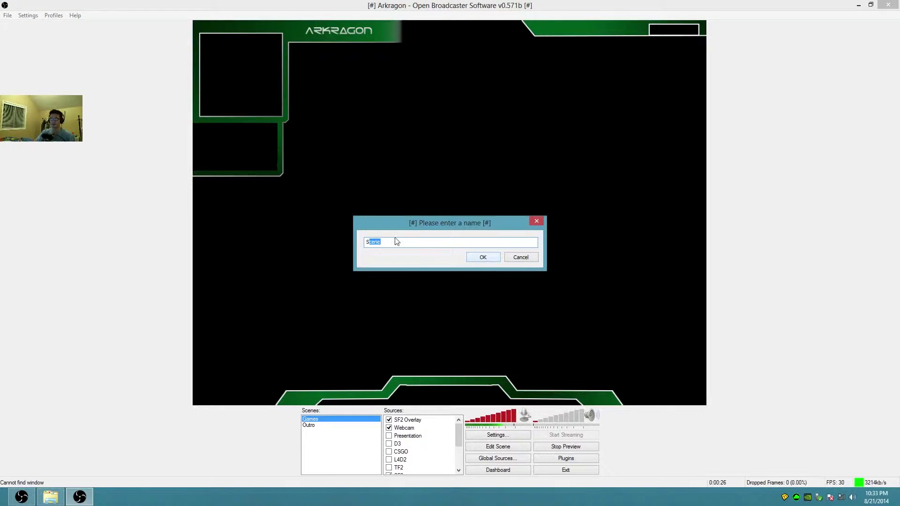
pyautogui.click(482, 258)
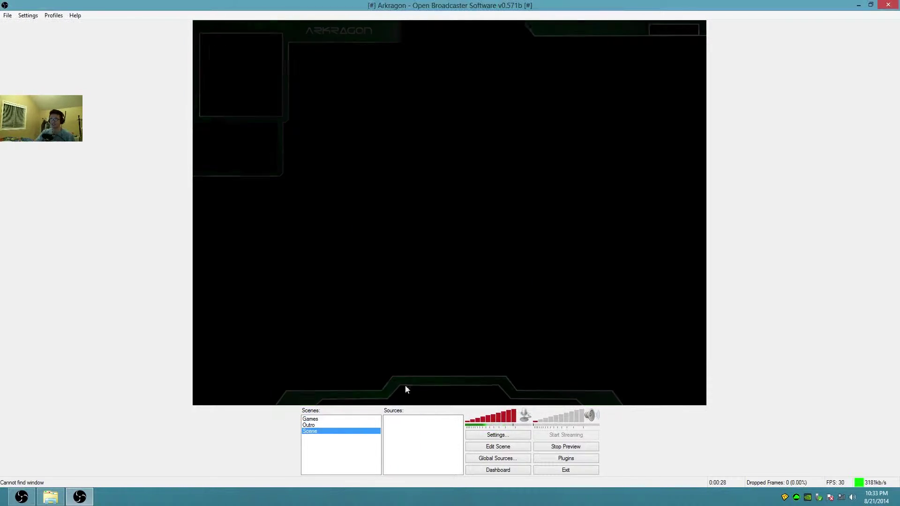
# Preview the Games and Outro scenes and return to the newly added scene.
pyautogui.click(312, 419)
pyautogui.click(312, 425)
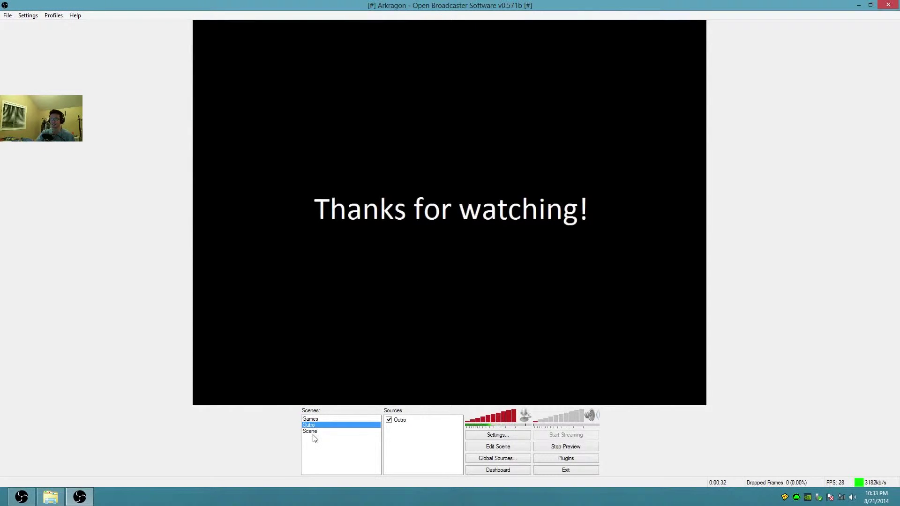
pyautogui.click(315, 432)
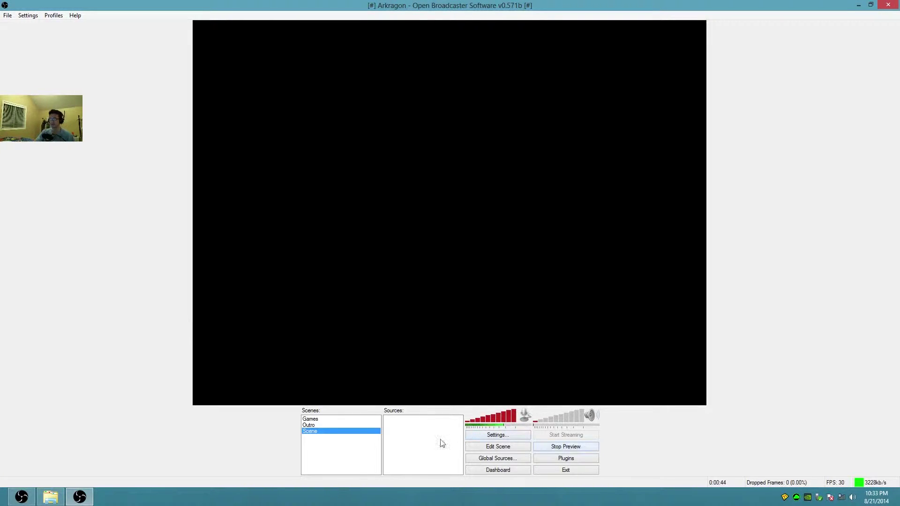
# Review the source types available for the new scene and stop the stream preview.
pyautogui.rightClick(418, 435)
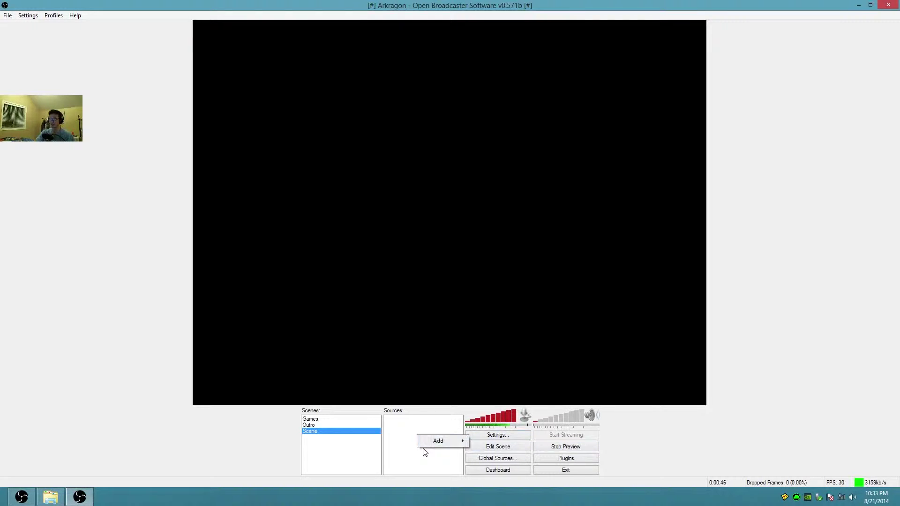
pyautogui.moveTo(439, 443)
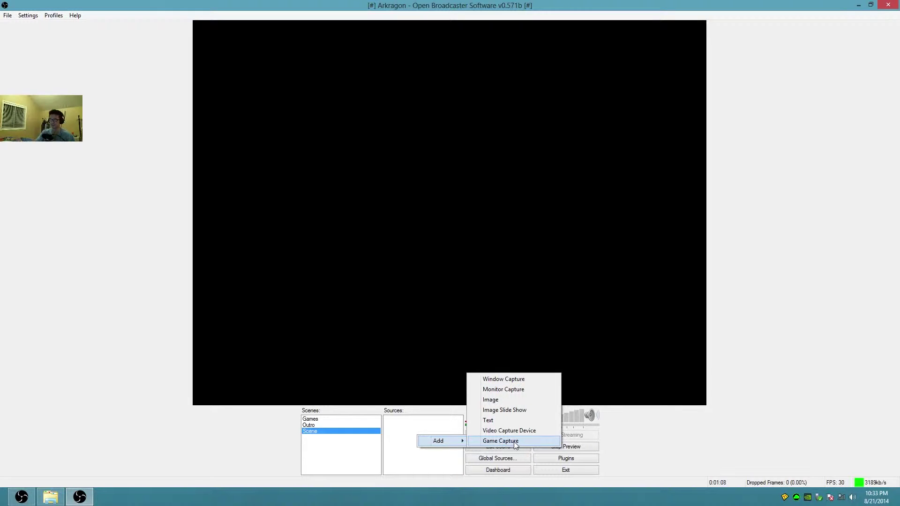
pyautogui.click(558, 455)
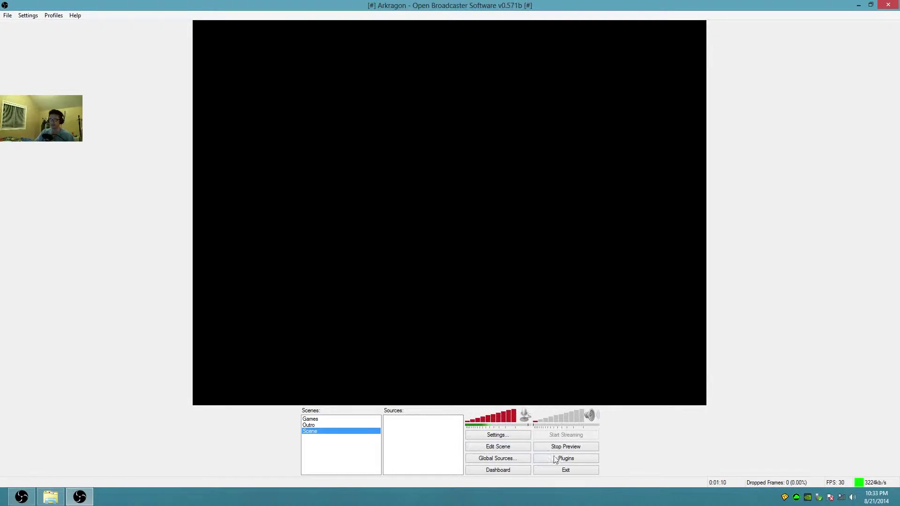
pyautogui.click(593, 446)
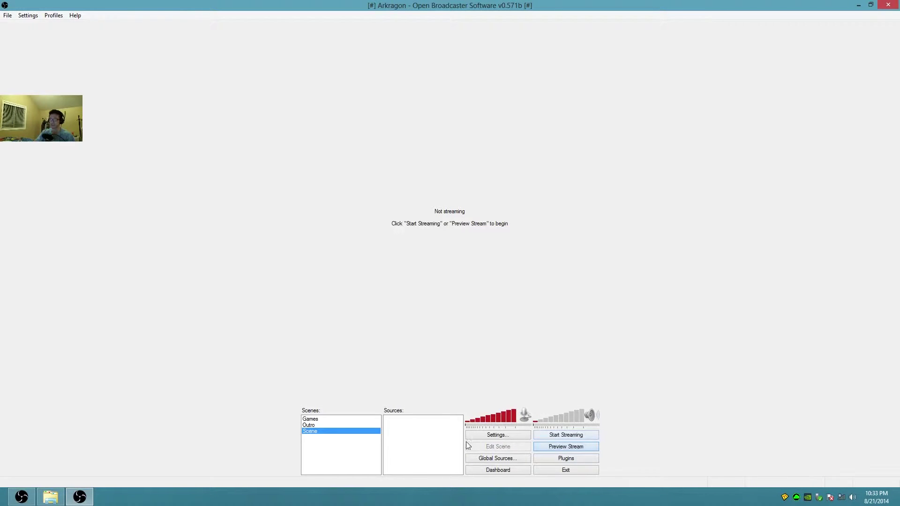
# Try to add a window capture source named SF2 to the new scene.
pyautogui.rightClick(406, 429)
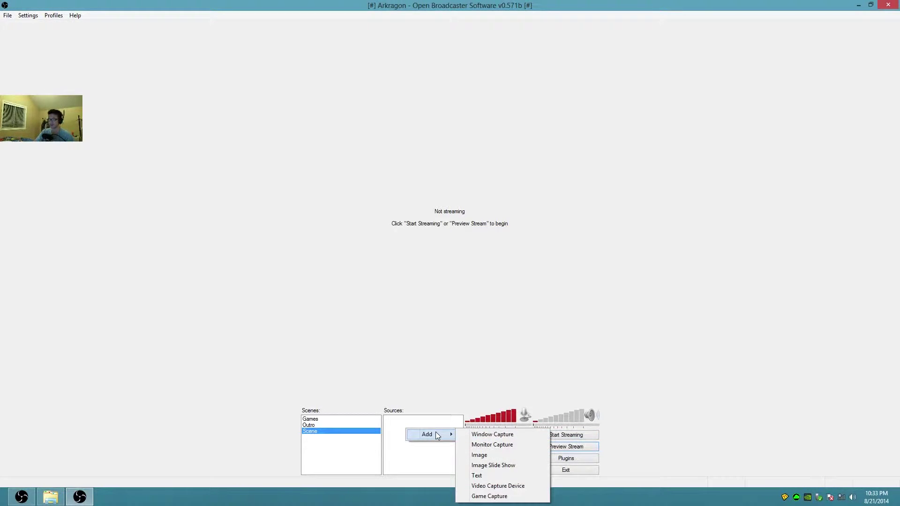
pyautogui.click(497, 436)
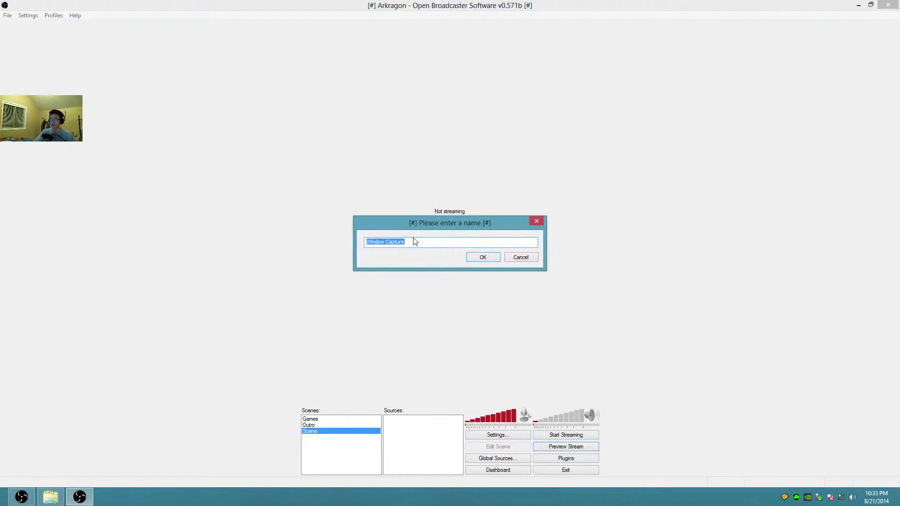
pyautogui.write('SF2')
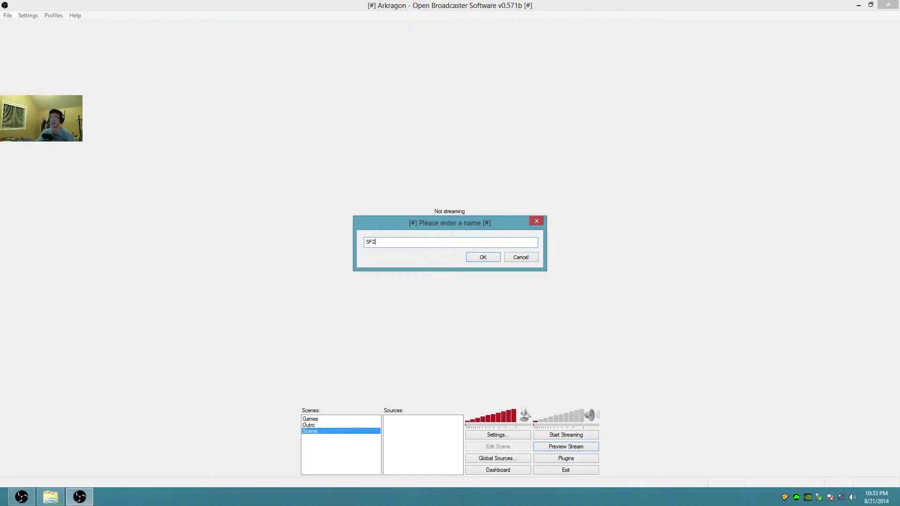
pyautogui.click(483, 257)
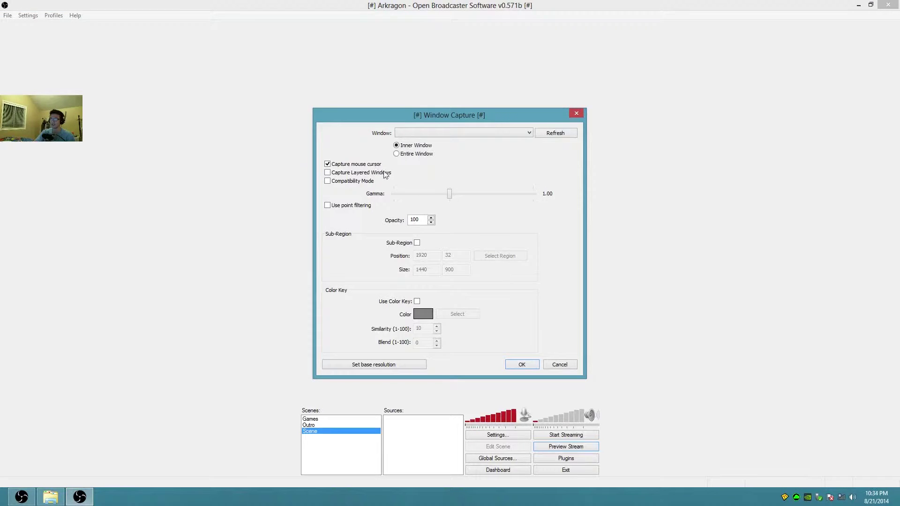
pyautogui.click(524, 134)
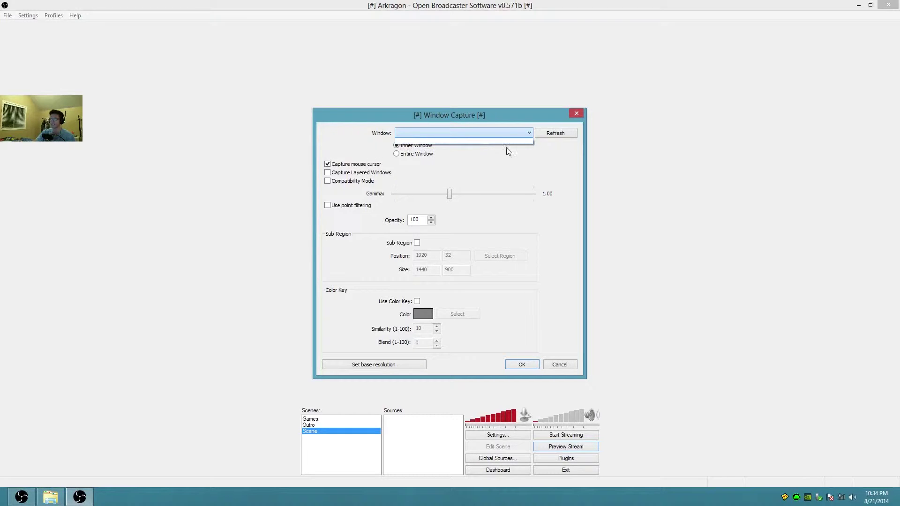
pyautogui.click(564, 368)
pyautogui.click(564, 366)
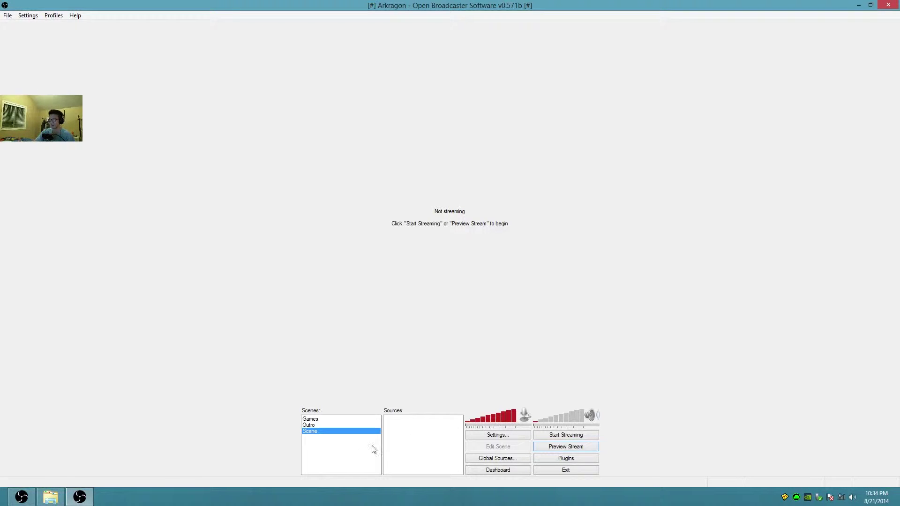
pyautogui.rightClick(405, 440)
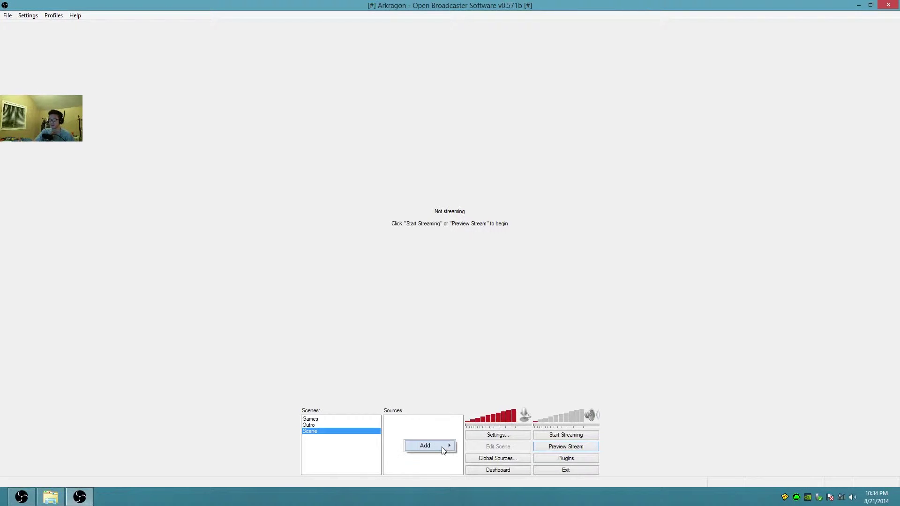
pyautogui.moveTo(445, 446)
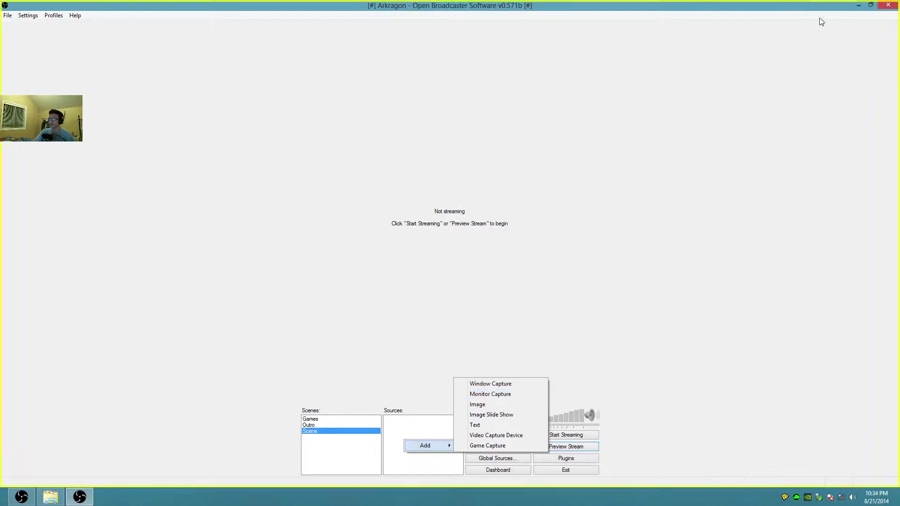
pyautogui.click(505, 395)
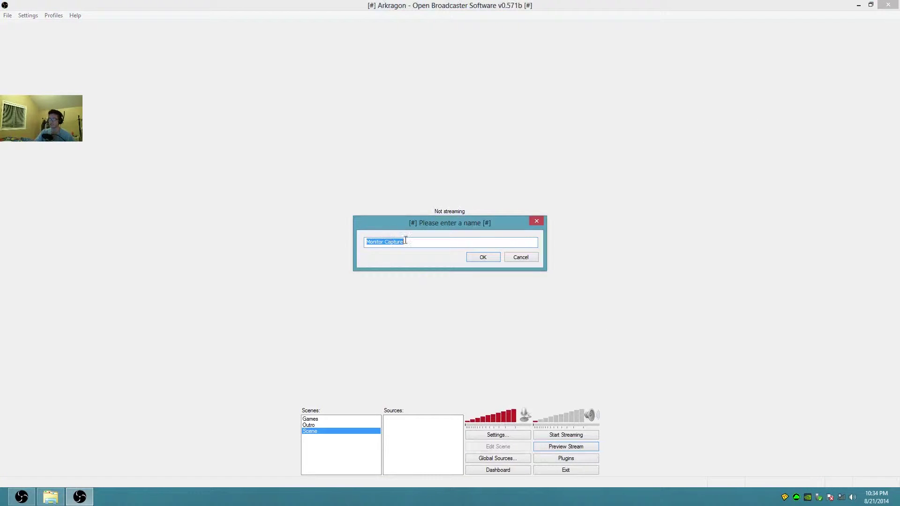
pyautogui.click(426, 147)
pyautogui.click(492, 181)
pyautogui.click(871, 4)
pyautogui.click(521, 258)
pyautogui.rightClick(430, 450)
pyautogui.moveTo(460, 457)
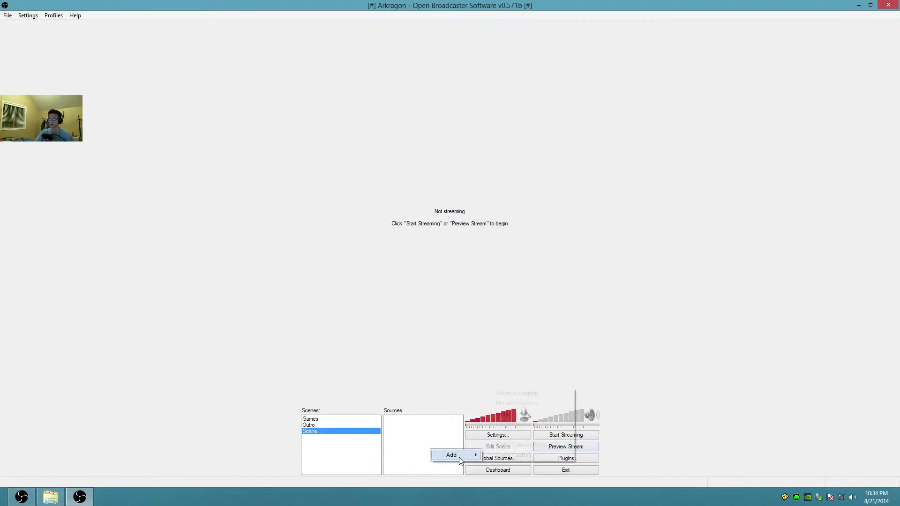
pyautogui.click(849, 60)
# Restore the window to its smaller size and try to add a monitor capture source named SF2 to the new scene.
pyautogui.click(871, 4)
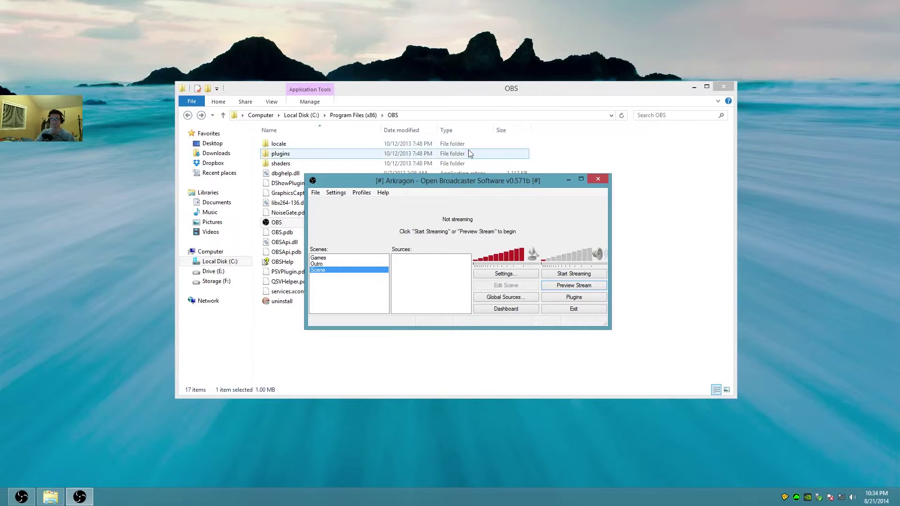
pyautogui.rightClick(430, 279)
pyautogui.moveTo(472, 283)
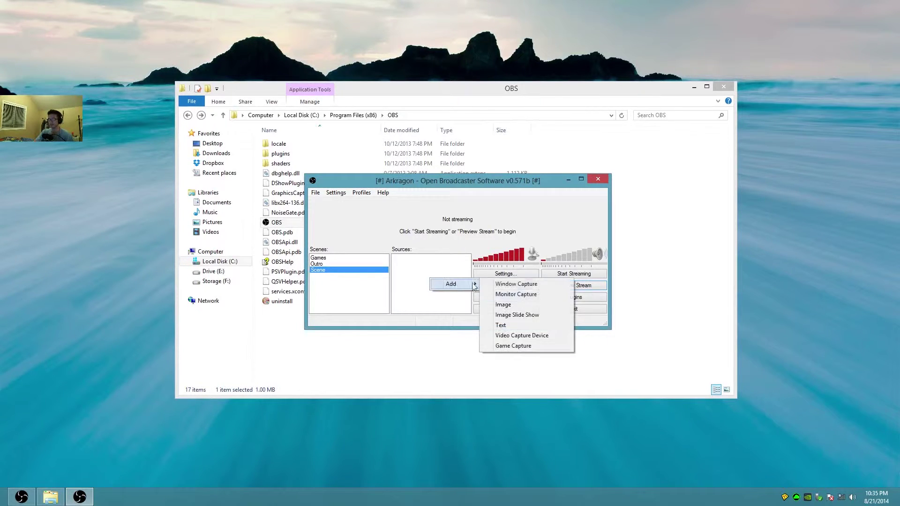
pyautogui.click(516, 294)
pyautogui.press('End')
pyautogui.moveTo(406, 242); pyautogui.dragTo(357, 249)
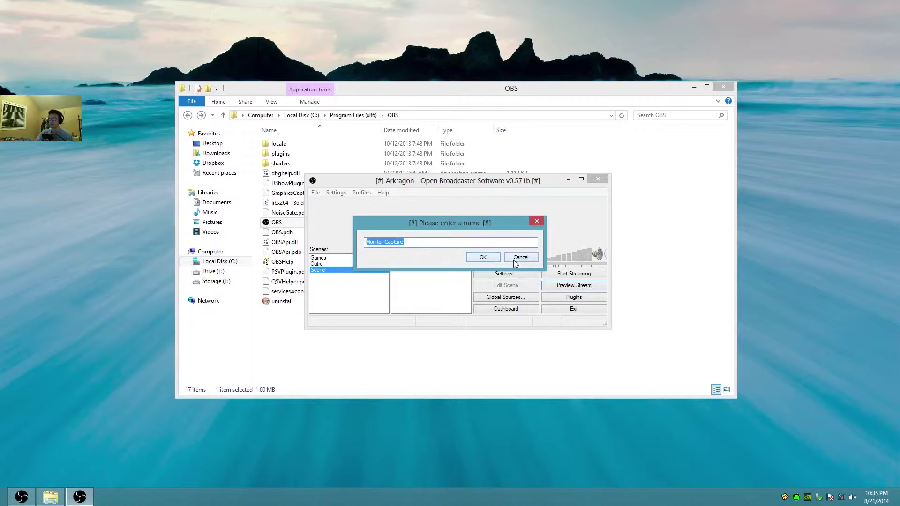
pyautogui.write('SF2')
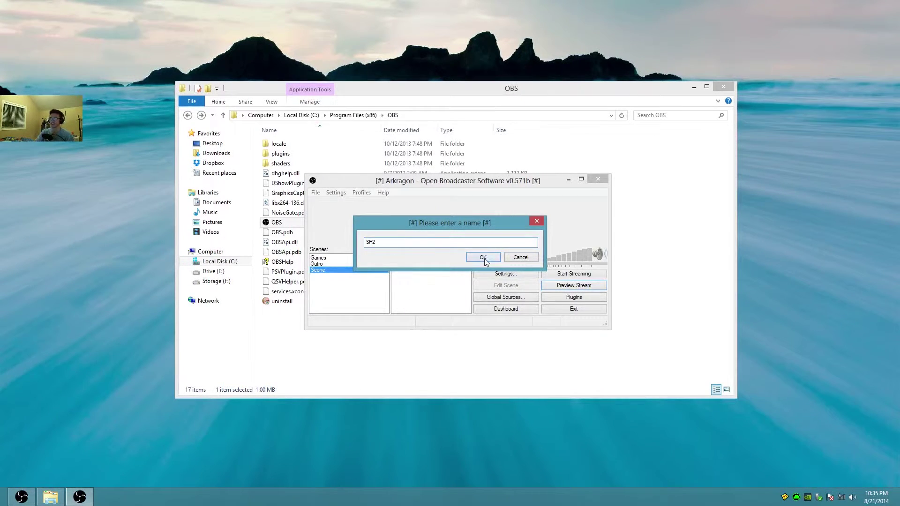
pyautogui.click(483, 257)
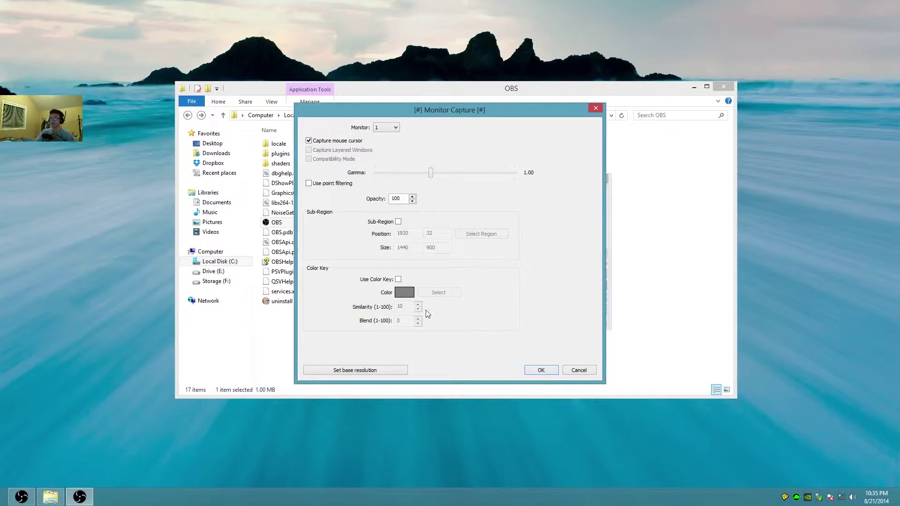
pyautogui.click(393, 128)
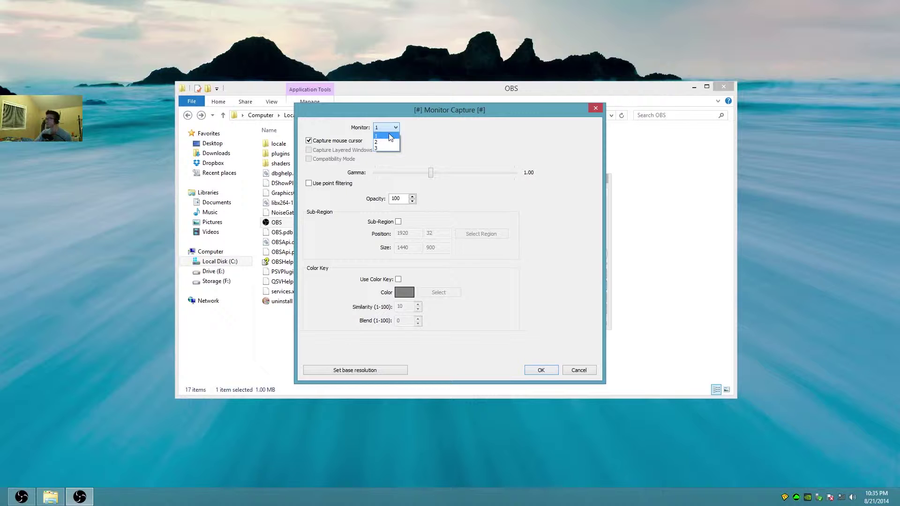
pyautogui.click(486, 147)
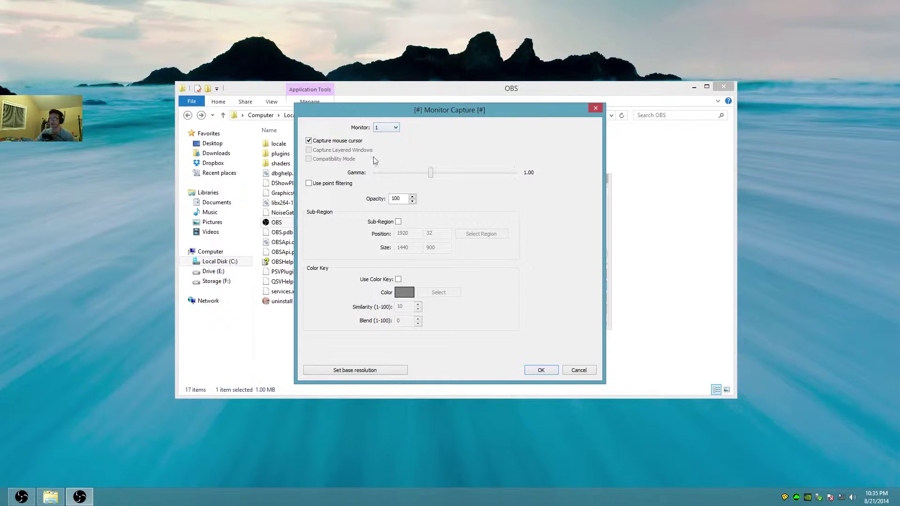
pyautogui.click(579, 370)
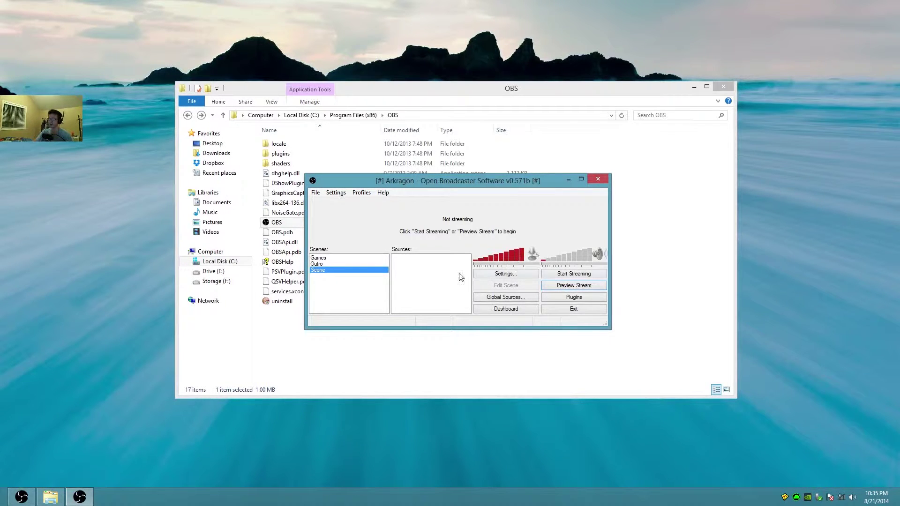
# Examine the source types that can be added to the new scene, including image, text and video capture device.
pyautogui.rightClick(429, 275)
pyautogui.moveTo(451, 284)
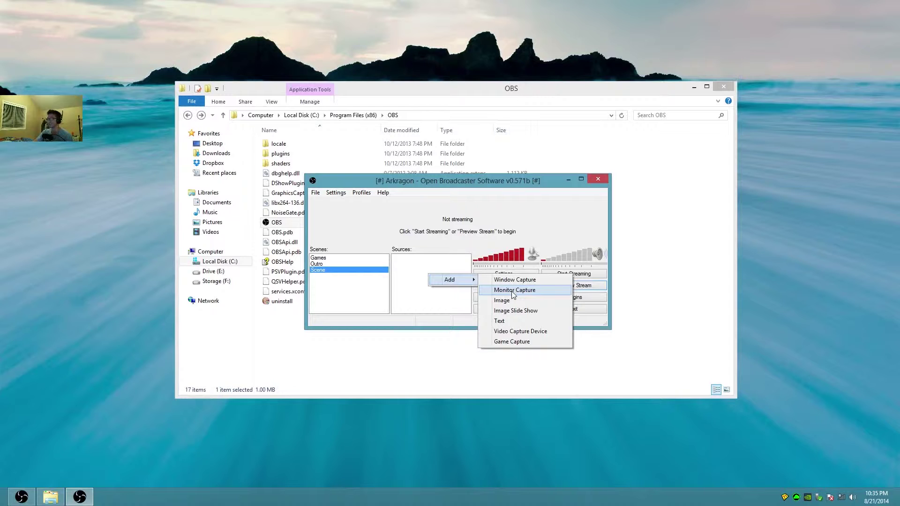
pyautogui.click(581, 230)
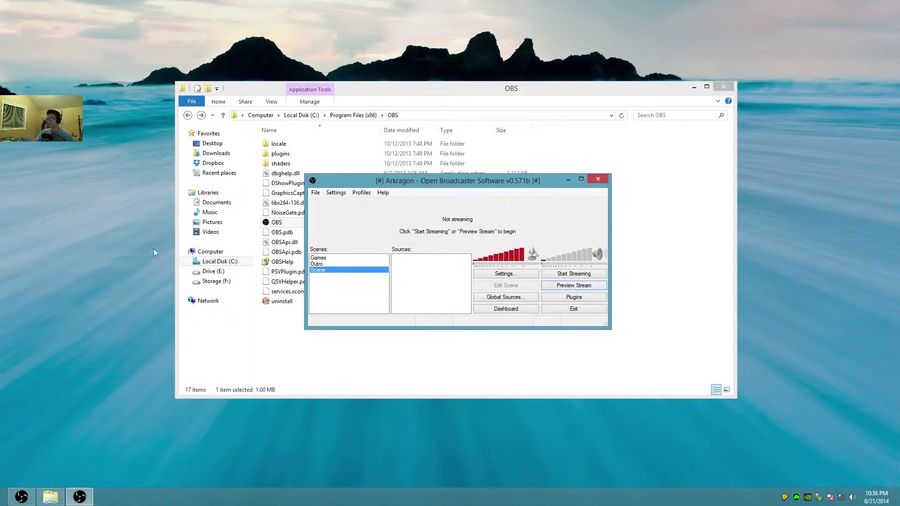
pyautogui.rightClick(412, 285)
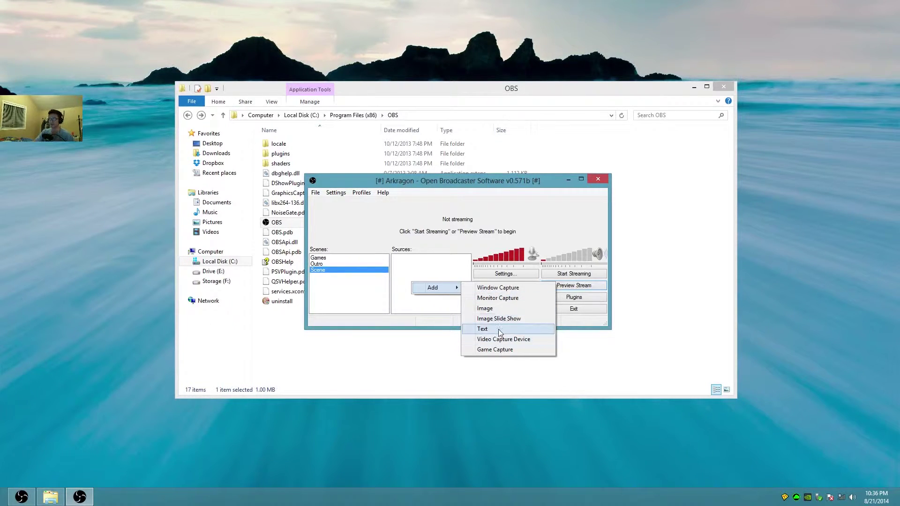
pyautogui.click(446, 281)
# Select the Games scene, look through its sources and briefly preview the stream.
pyautogui.click(343, 259)
pyautogui.click(421, 273)
pyautogui.click(428, 260)
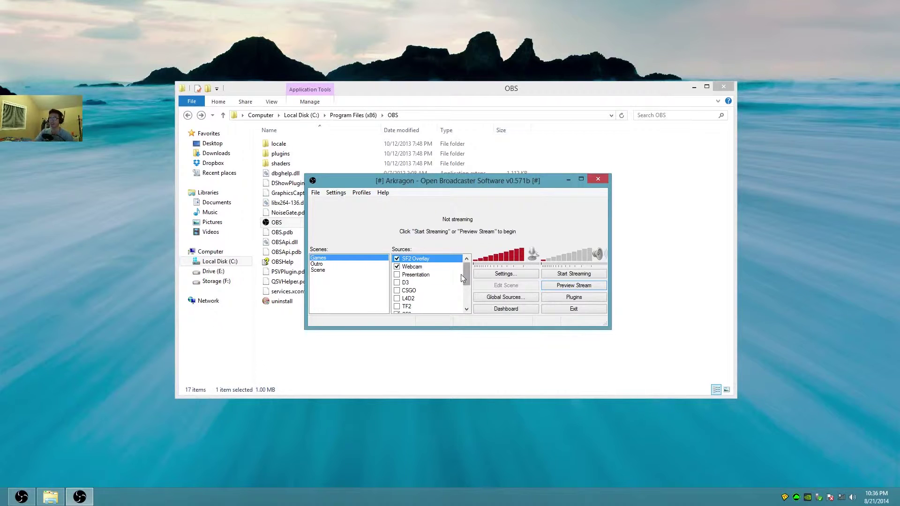
pyautogui.click(422, 274)
pyautogui.scroll(-2, 415, 273)
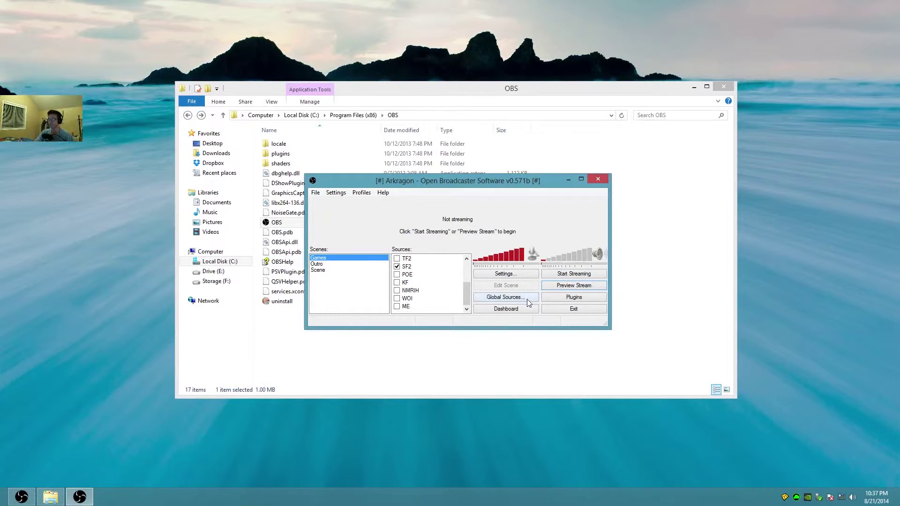
pyautogui.click(575, 286)
pyautogui.click(573, 287)
# Select the SF2 Overlay source and preview the Games scene with scene editing briefly enabled, ending the preview.
pyautogui.click(417, 268)
pyautogui.scroll(2, 463, 281)
pyautogui.click(422, 260)
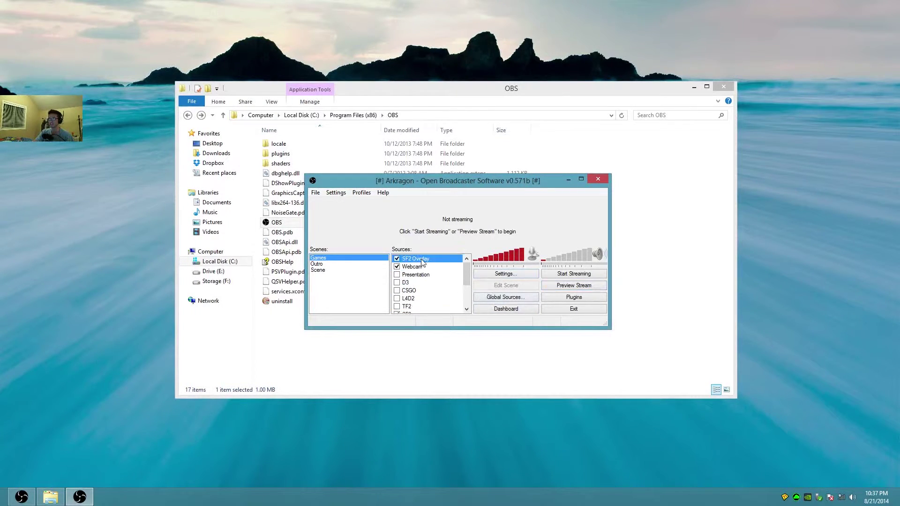
pyautogui.click(567, 286)
pyautogui.click(519, 286)
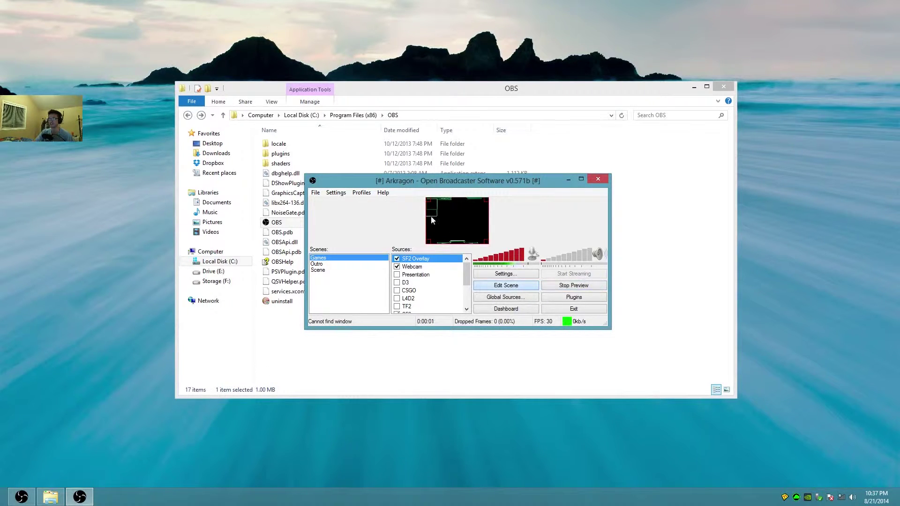
pyautogui.click(522, 288)
pyautogui.click(584, 288)
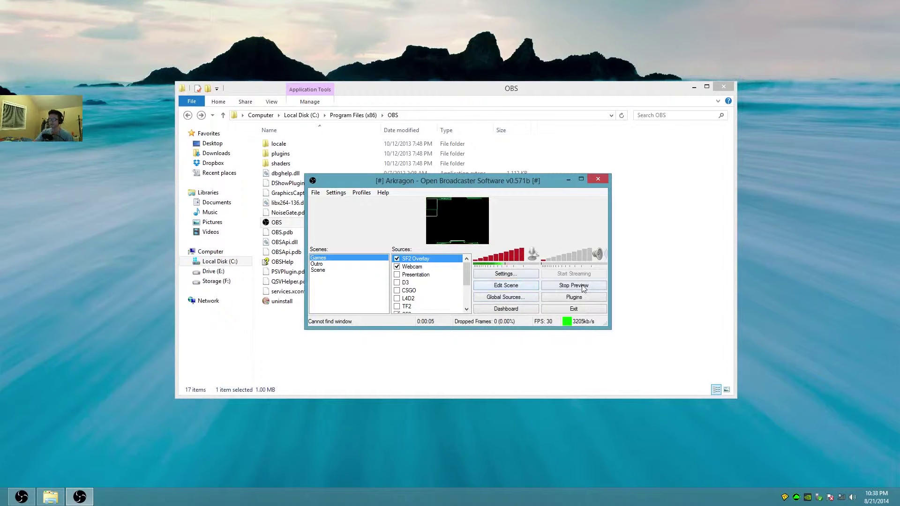
# Review the available setting profiles and languages in the General settings and open the Encoding settings.
pyautogui.click(501, 276)
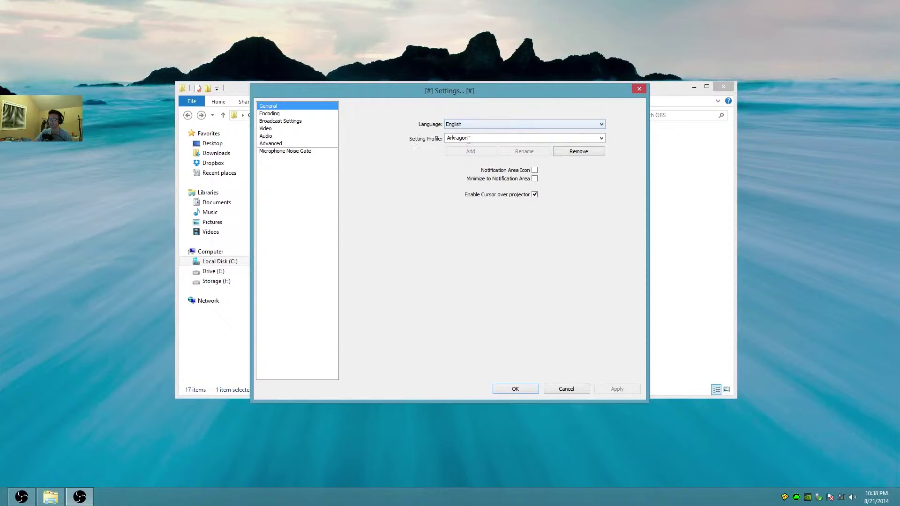
pyautogui.click(602, 138)
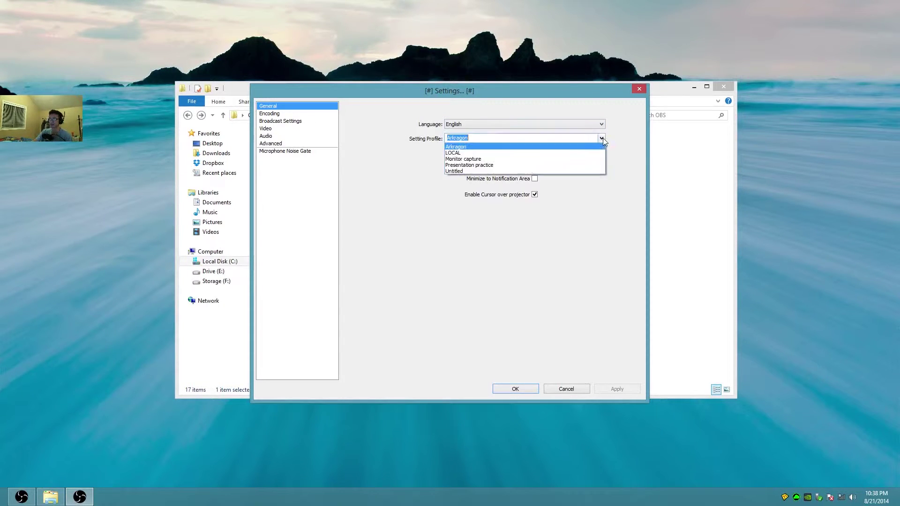
pyautogui.click(504, 221)
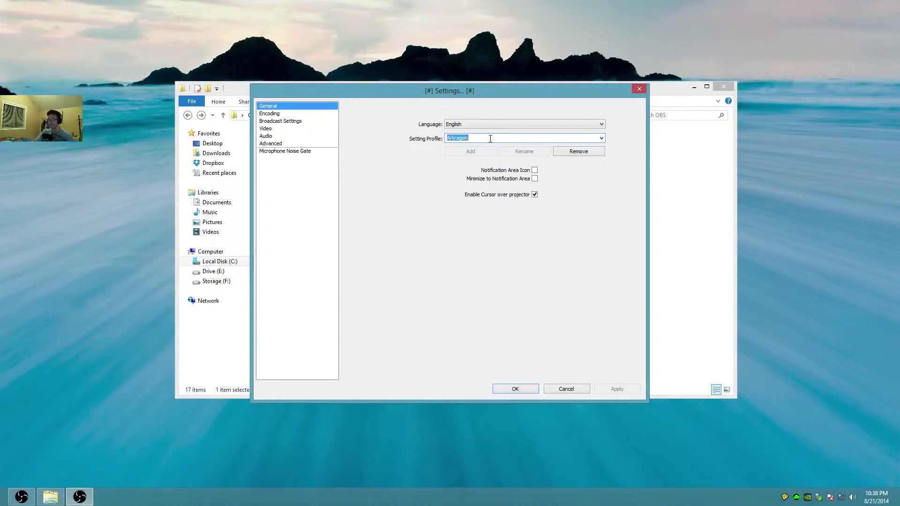
pyautogui.click(602, 138)
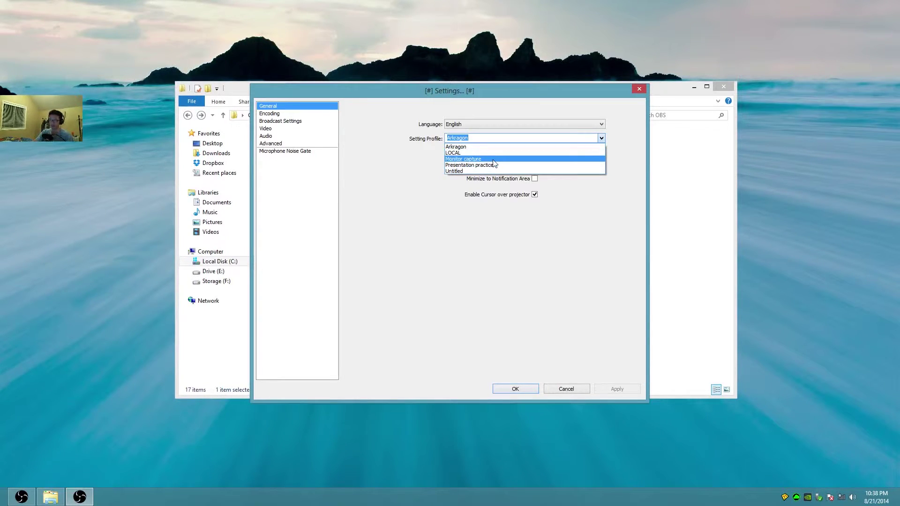
pyautogui.click(388, 187)
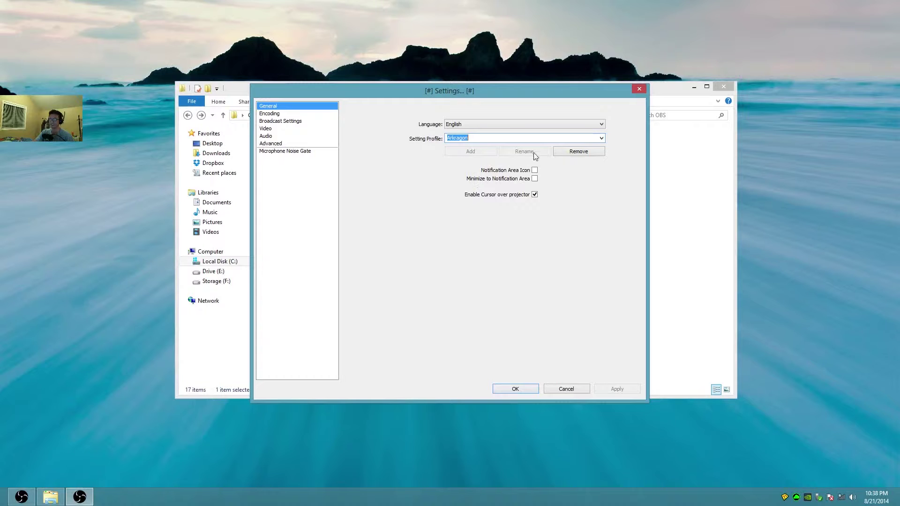
pyautogui.click(465, 124)
pyautogui.click(464, 125)
pyautogui.click(464, 124)
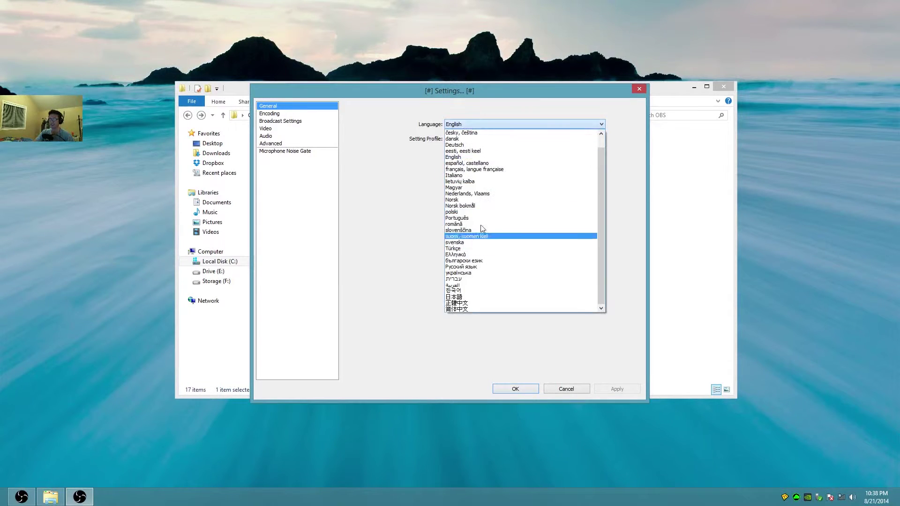
pyautogui.click(380, 214)
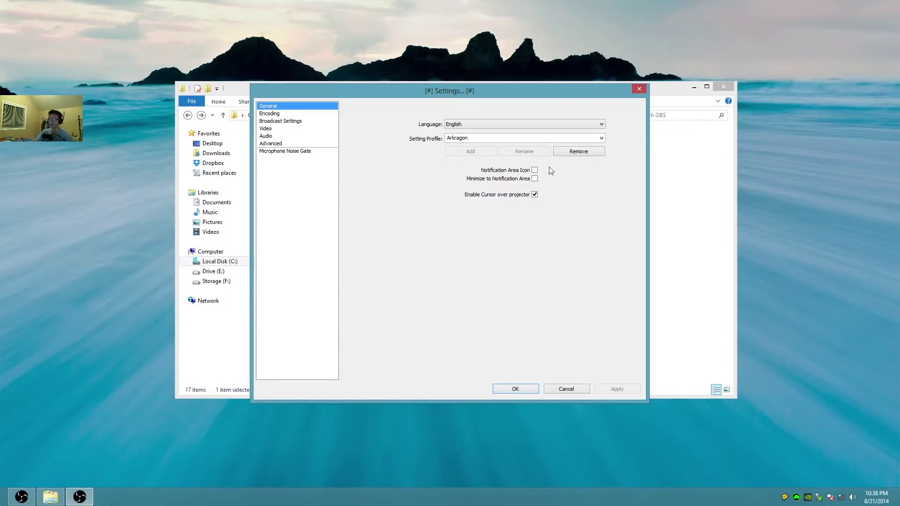
pyautogui.click(287, 115)
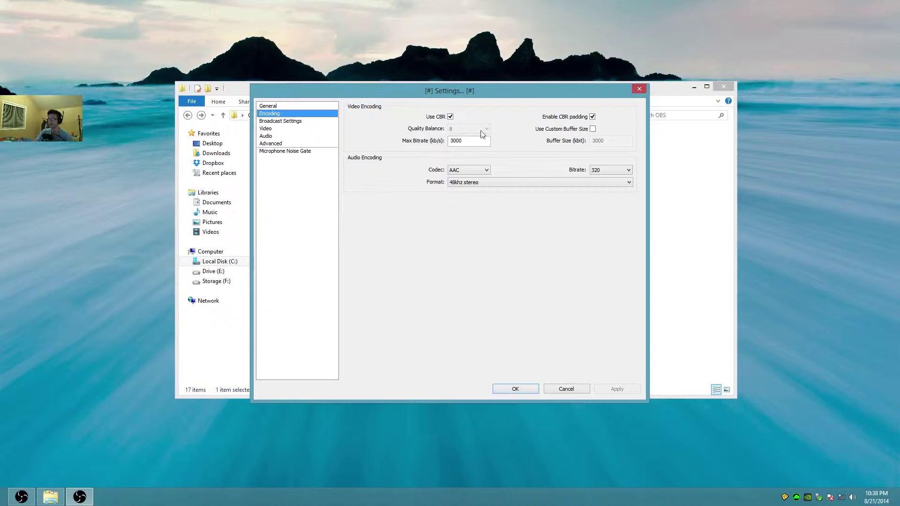
# Set the maximum video bitrate to 5000 kb/s.
pyautogui.moveTo(451, 145)
pyautogui.moveTo(483, 145); pyautogui.dragTo(449, 143)
pyautogui.click(468, 141)
pyautogui.moveTo(455, 140); pyautogui.dragTo(418, 149)
pyautogui.write('5000')
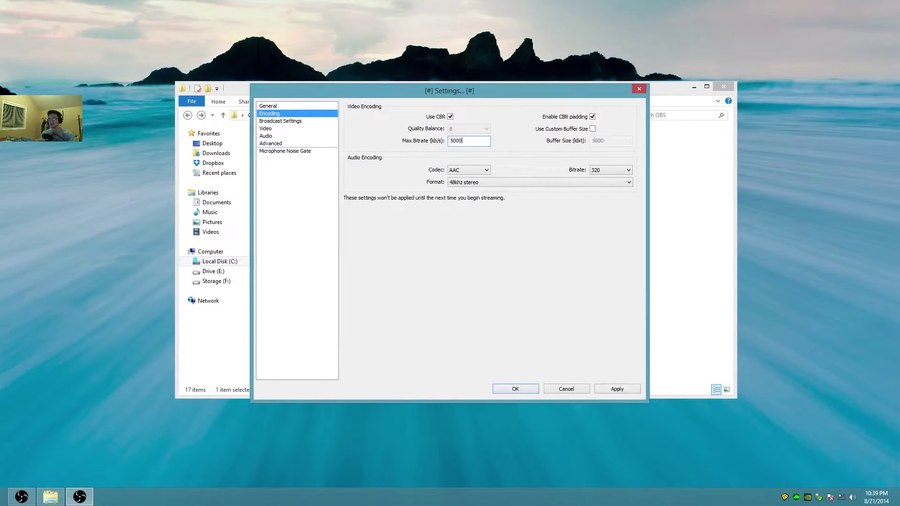
pyautogui.moveTo(487, 146)
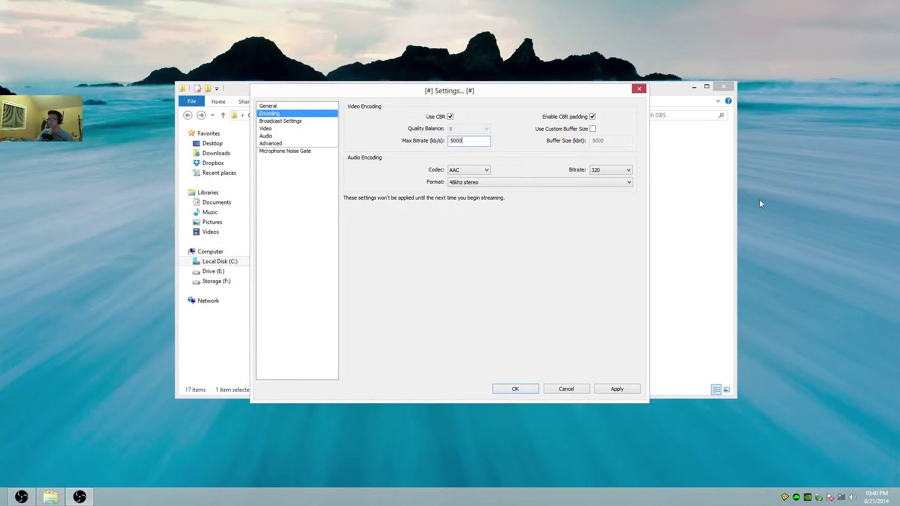
# Change the maximum video bitrate to 2500 kb/s.
pyautogui.doubleClick(467, 141)
pyautogui.click(465, 141)
pyautogui.moveTo(465, 141); pyautogui.dragTo(444, 143)
pyautogui.click(461, 138)
pyautogui.moveTo(470, 143); pyautogui.dragTo(441, 142)
pyautogui.click(479, 142)
pyautogui.moveTo(466, 141); pyautogui.dragTo(445, 150)
pyautogui.write('25')
# Raise the maximum video bitrate to 3500 kb/s.
pyautogui.doubleClick(462, 141)
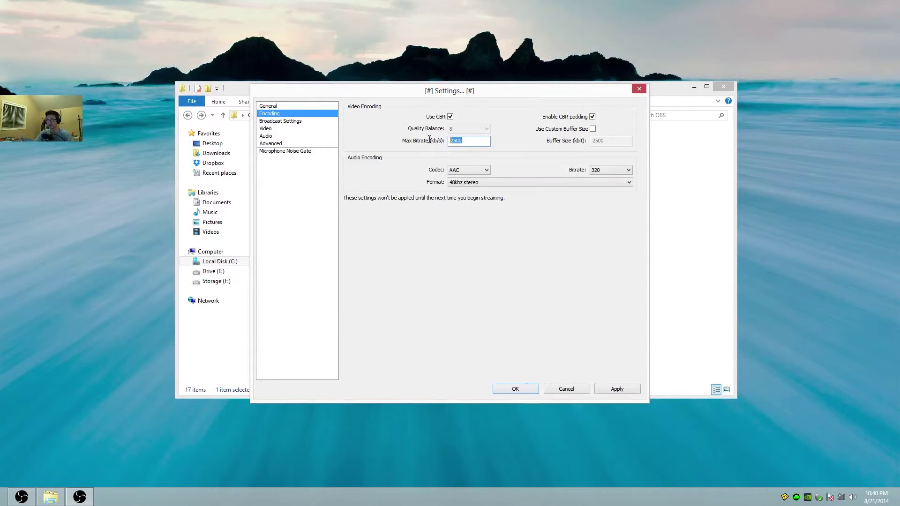
pyautogui.click(468, 144)
pyautogui.moveTo(468, 144); pyautogui.dragTo(438, 149)
pyautogui.write('3500')
# Set the maximum video bitrate to 3000 kb/s.
pyautogui.moveTo(451, 142); pyautogui.dragTo(427, 145)
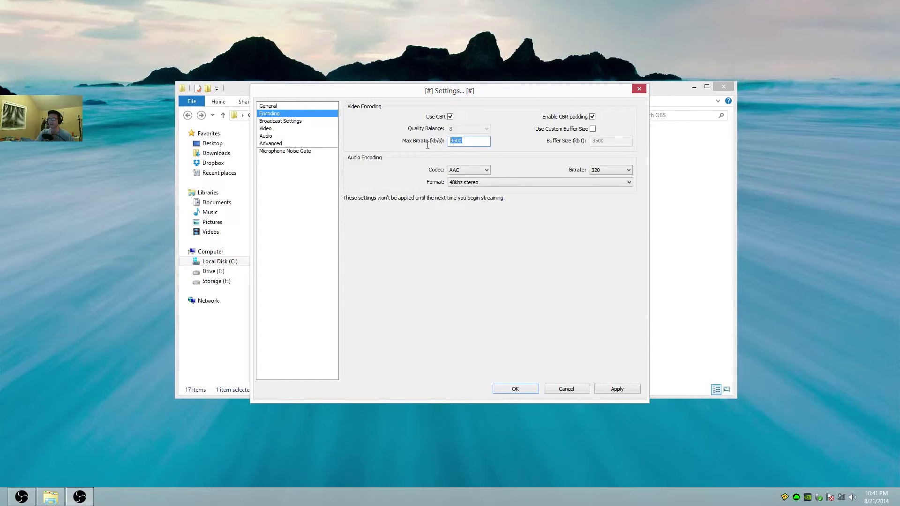
pyautogui.click(454, 142)
pyautogui.moveTo(466, 141); pyautogui.dragTo(447, 140)
pyautogui.click(473, 139)
pyautogui.moveTo(472, 145); pyautogui.dragTo(387, 159)
pyautogui.write('3000')
# Choose AAC as the audio codec and 320 as the audio bitrate.
pyautogui.click(488, 172)
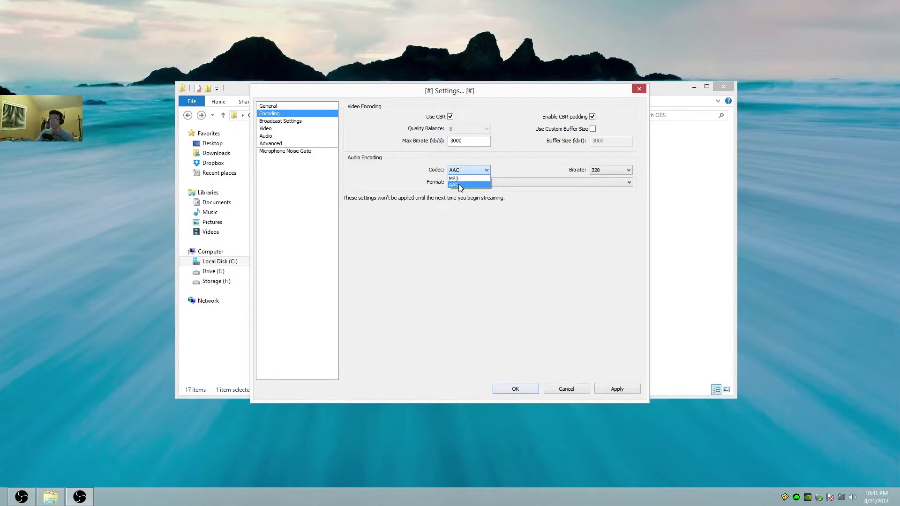
pyautogui.click(460, 184)
pyautogui.click(618, 170)
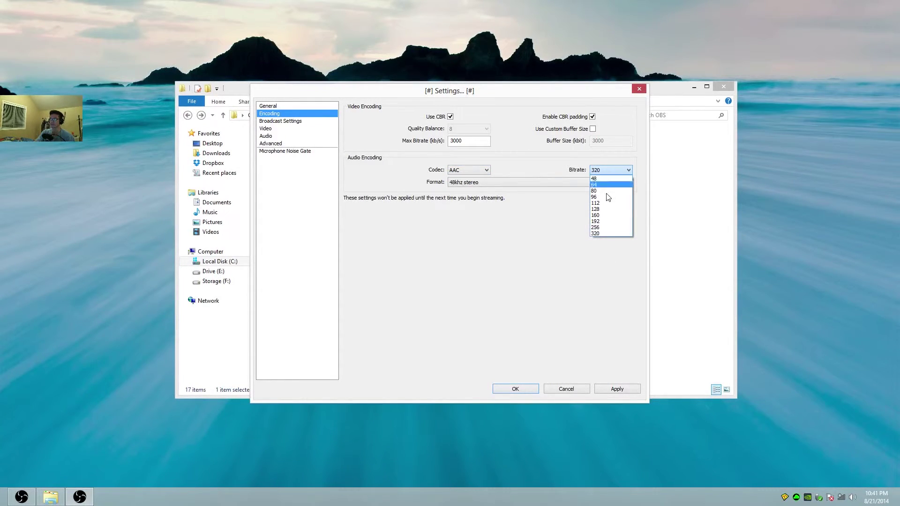
pyautogui.click(604, 233)
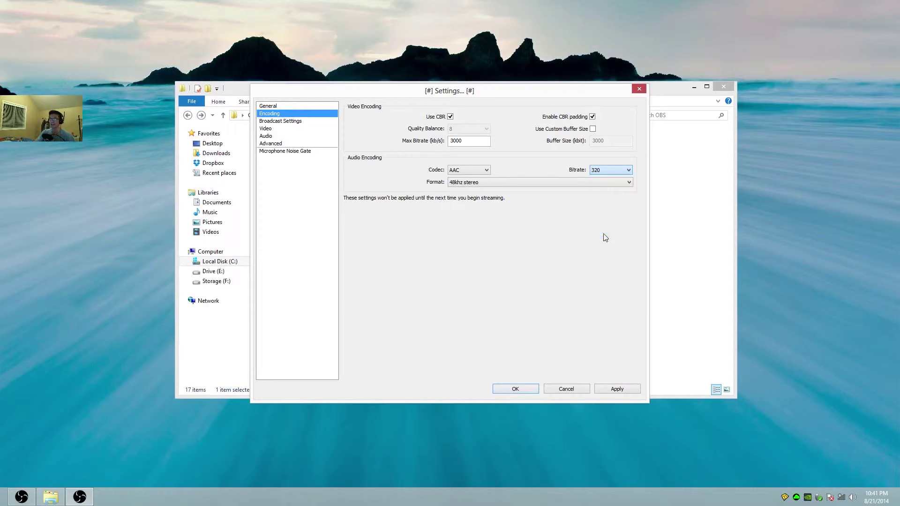
# Reselect 320 as the audio bitrate and choose 48khz stereo as the audio format.
pyautogui.doubleClick(451, 141)
pyautogui.click(602, 171)
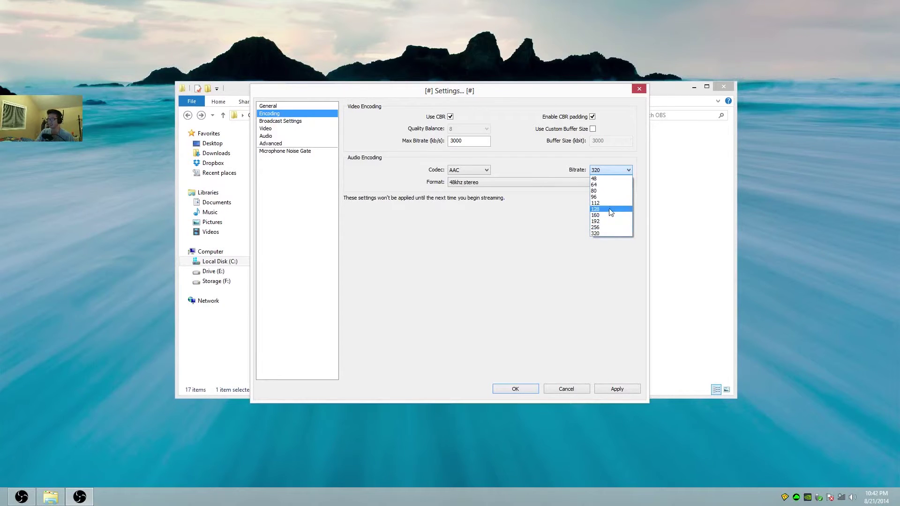
pyautogui.click(606, 234)
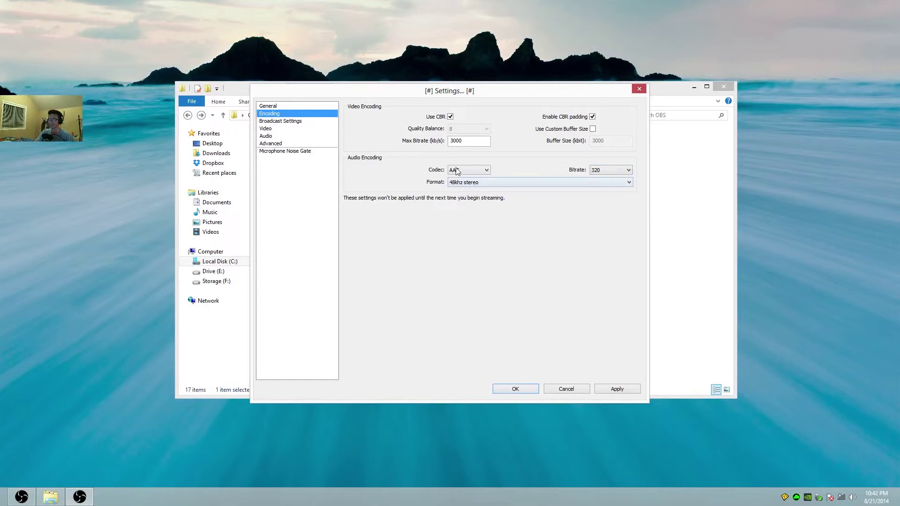
pyautogui.click(485, 183)
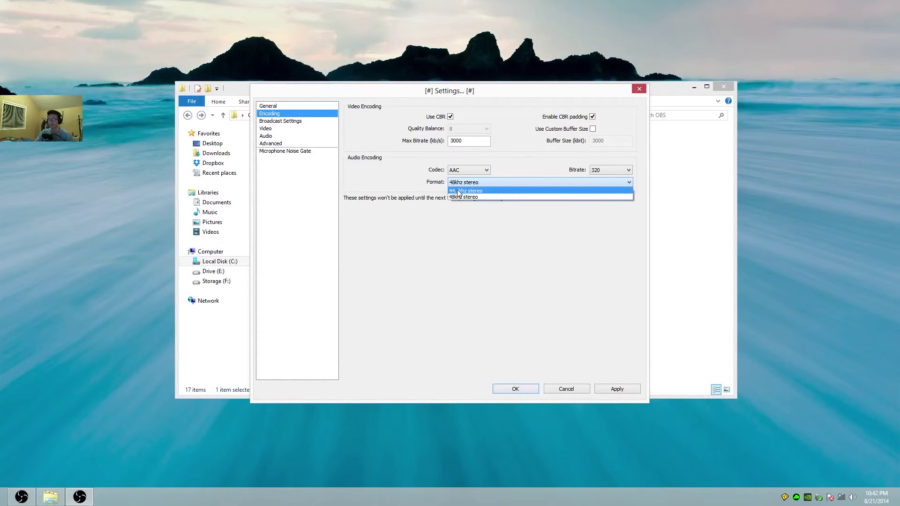
pyautogui.click(484, 197)
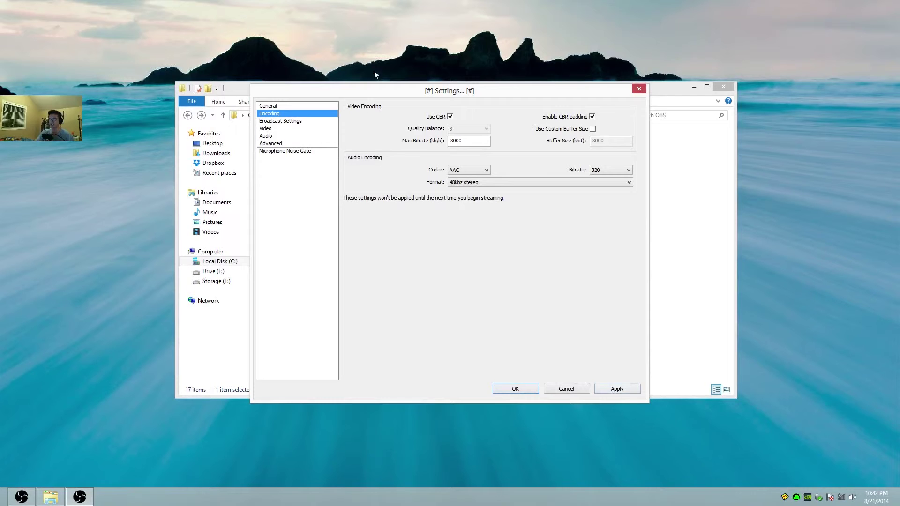
# Apply the encoding settings and open the broadcast settings.
pyautogui.click(630, 389)
pyautogui.click(305, 121)
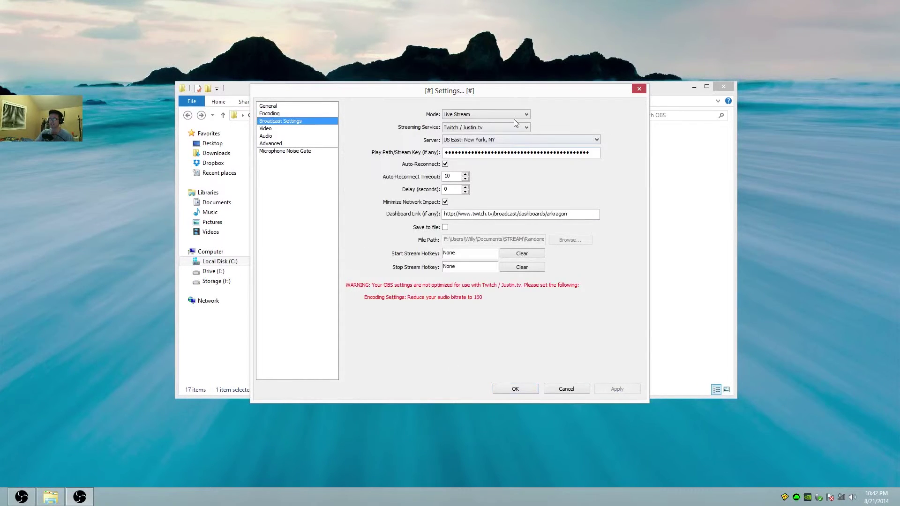
# Examine the available broadcast modes, streaming services and Twitch servers without changing the selections.
pyautogui.click(445, 117)
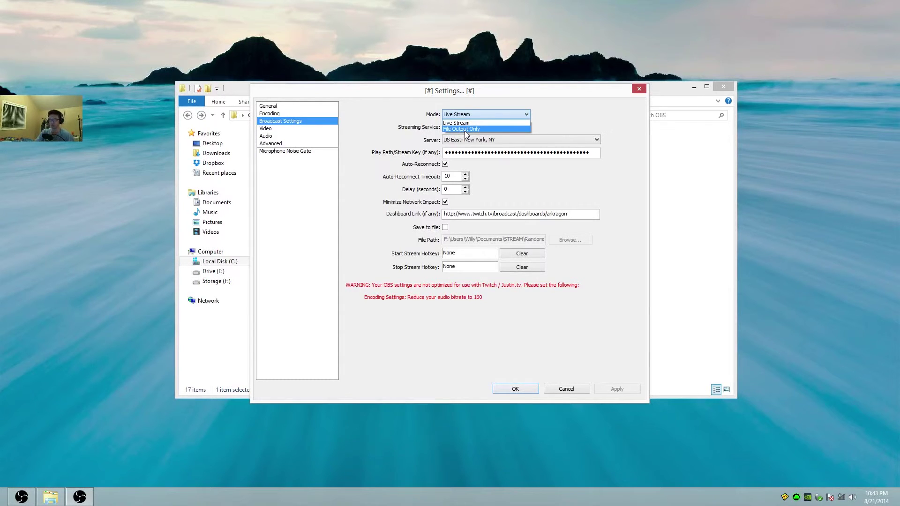
pyautogui.click(582, 112)
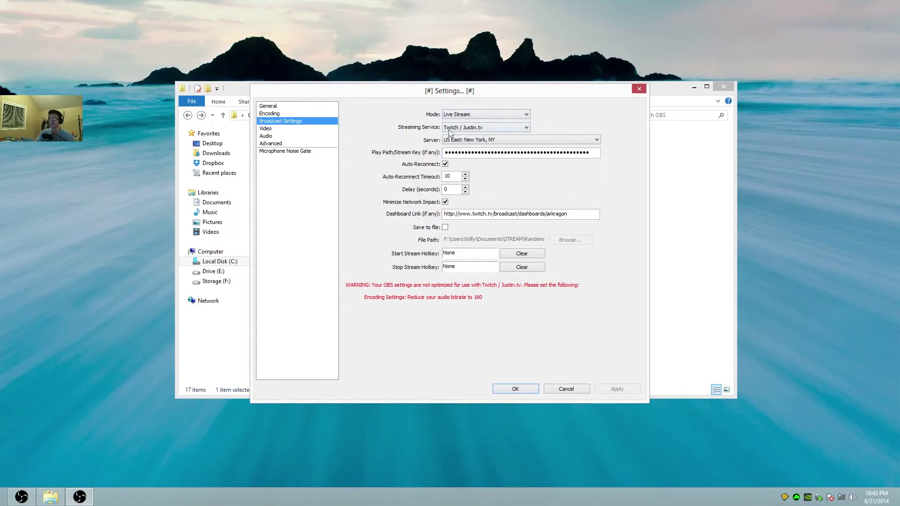
pyautogui.click(487, 127)
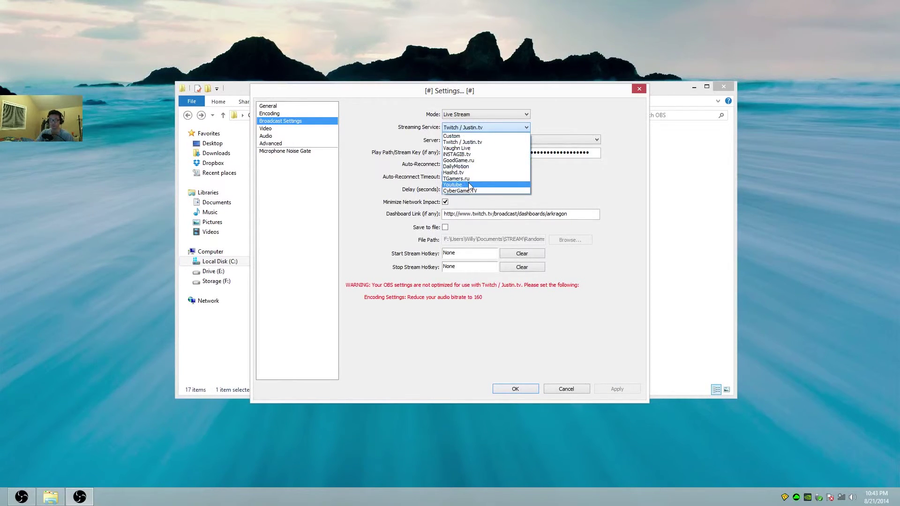
pyautogui.click(619, 126)
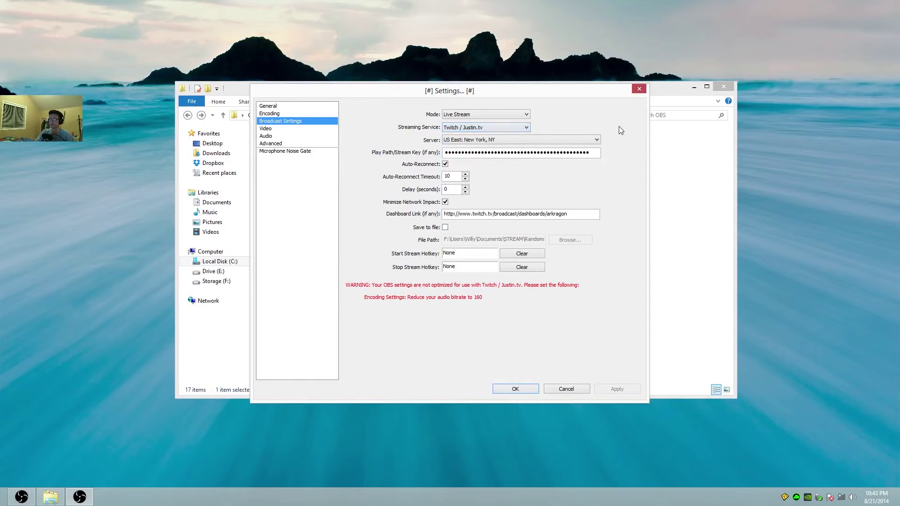
pyautogui.click(470, 141)
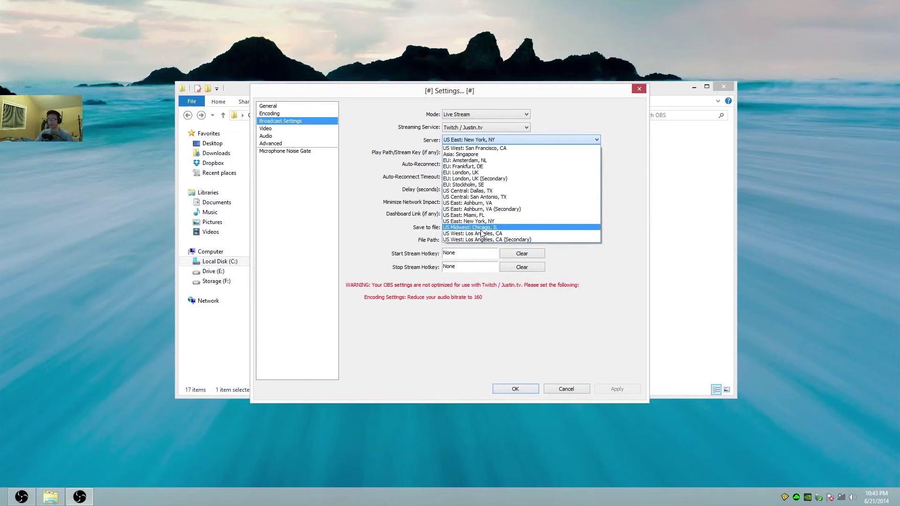
pyautogui.click(628, 305)
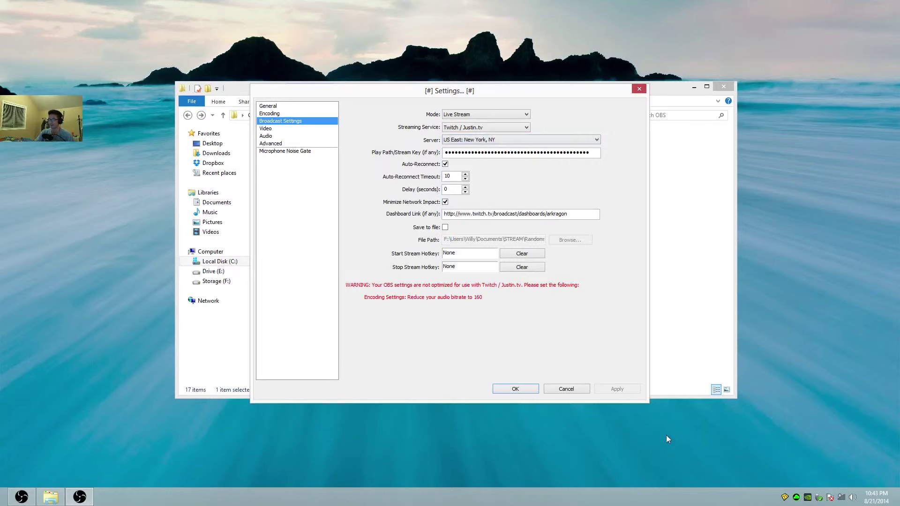
# Place the JTVPing archive on the desktop, then open it in a window that leaves the server setting in view.
pyautogui.click(51, 498)
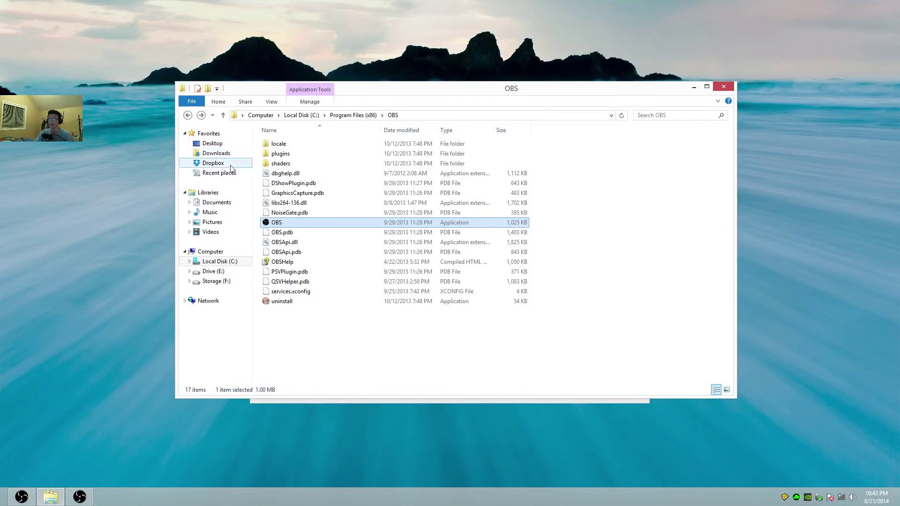
pyautogui.hotkey('alt', 'Tab')
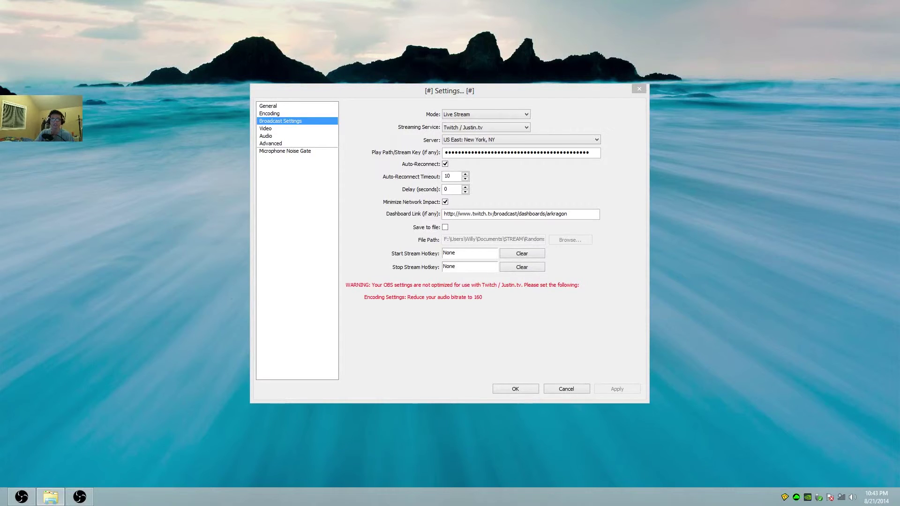
pyautogui.moveTo(1, 220); pyautogui.dragTo(160, 213)
pyautogui.hotkey('alt', 'Tab')
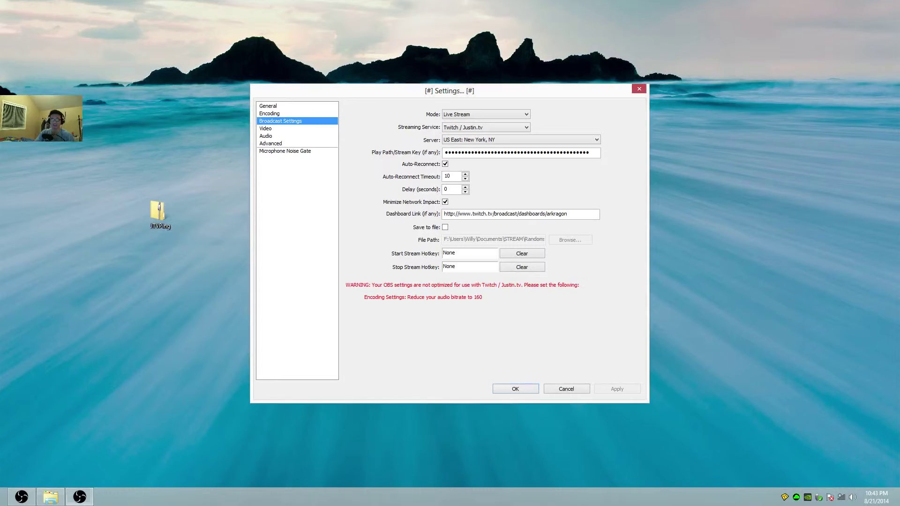
pyautogui.moveTo(236, 176); pyautogui.dragTo(139, 243)
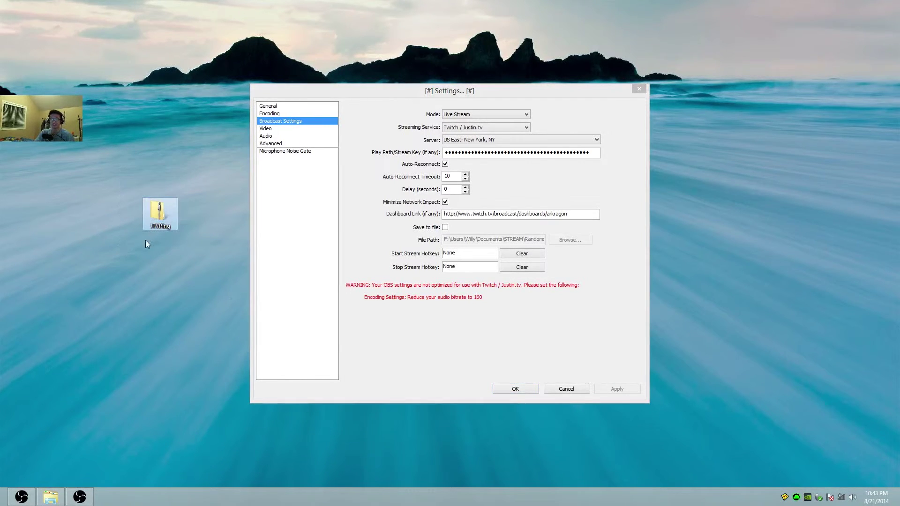
pyautogui.doubleClick(160, 224)
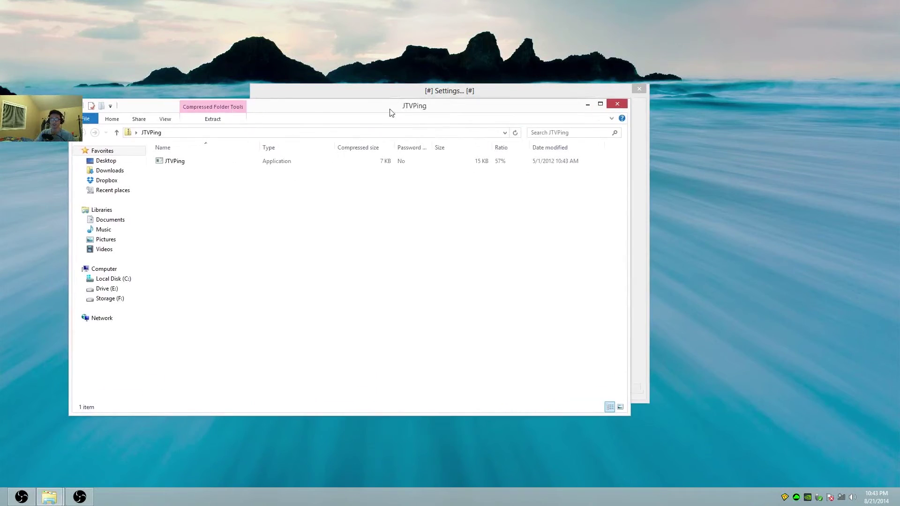
pyautogui.moveTo(392, 96); pyautogui.dragTo(333, 170)
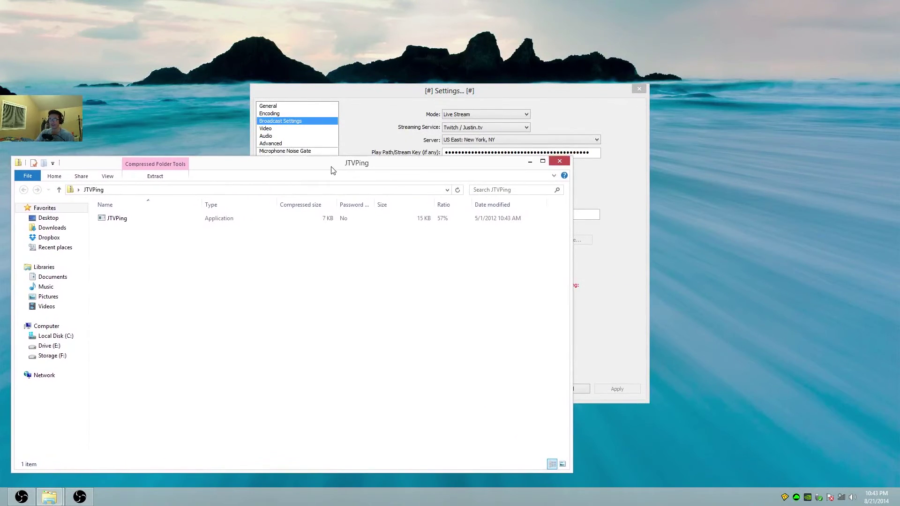
# Run JTVPing from the archive despite its unknown publisher and place the TwitchTV Ingest Latency Checker beside the archive window.
pyautogui.doubleClick(121, 221)
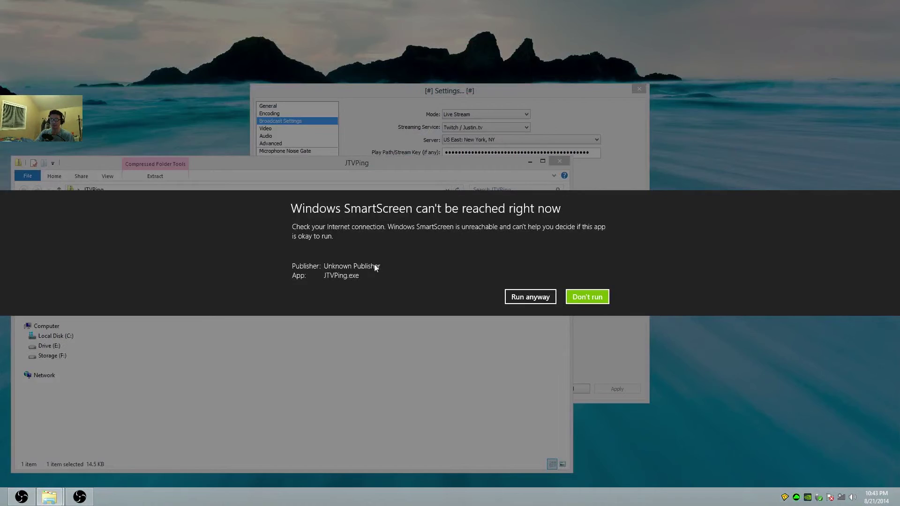
pyautogui.click(545, 298)
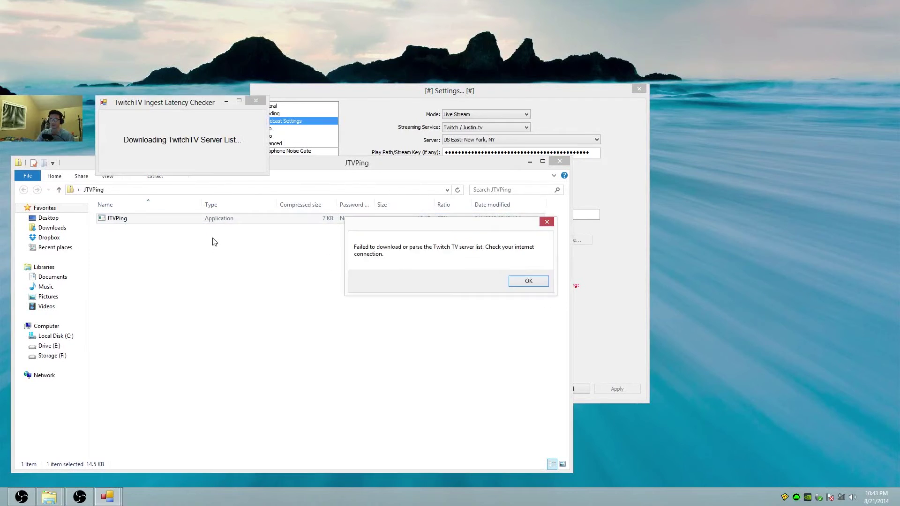
pyautogui.click(529, 281)
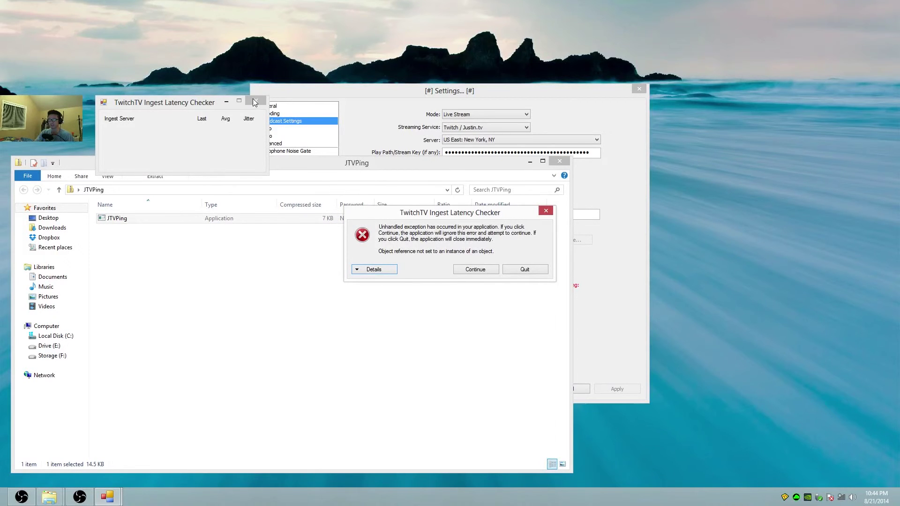
pyautogui.click(546, 211)
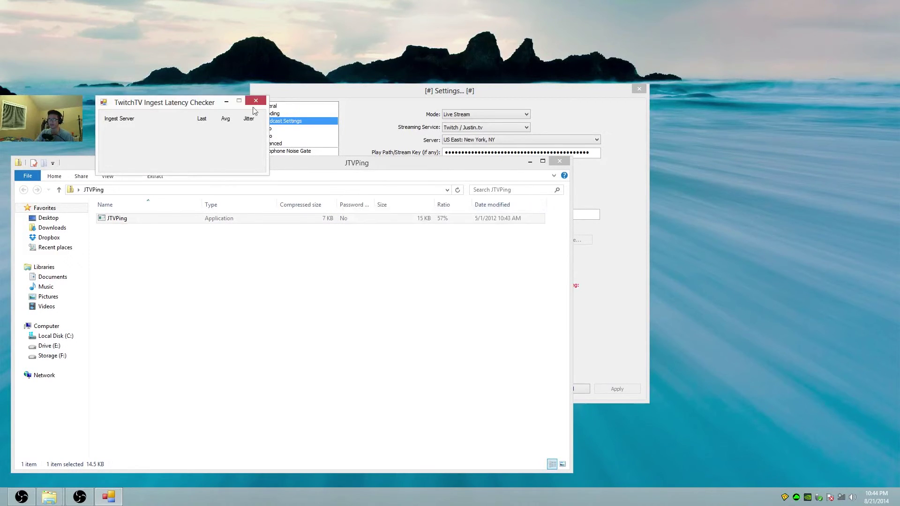
pyautogui.moveTo(184, 106); pyautogui.dragTo(694, 161)
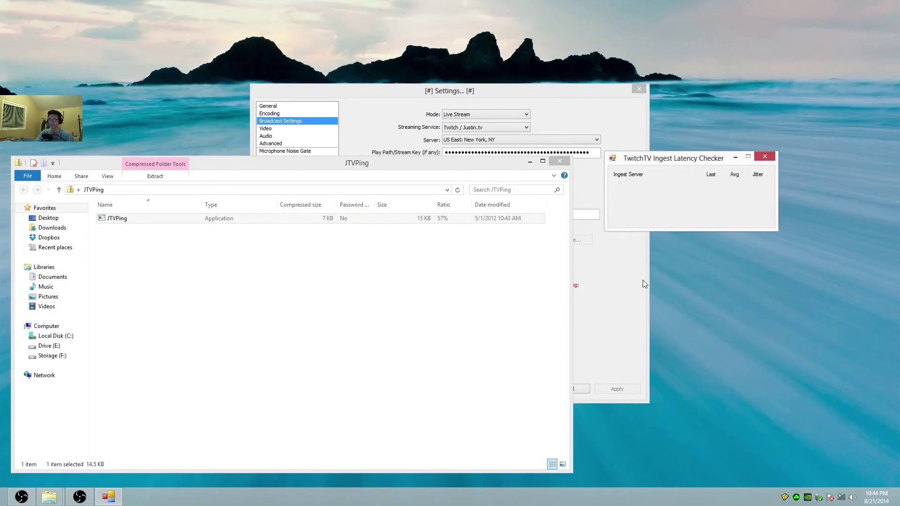
# Examine the Twitch server list in the broadcast settings alongside the latency checker's columns.
pyautogui.click(502, 129)
pyautogui.click(497, 129)
pyautogui.click(488, 139)
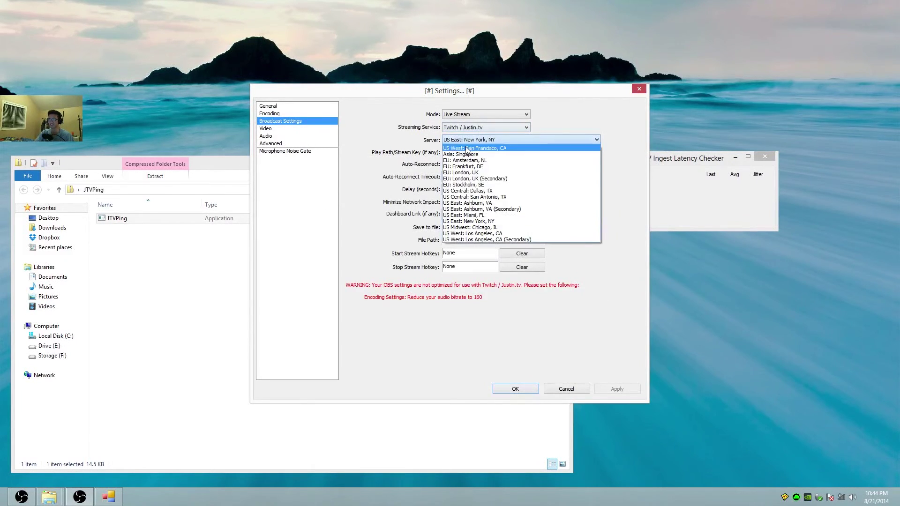
pyautogui.click(665, 192)
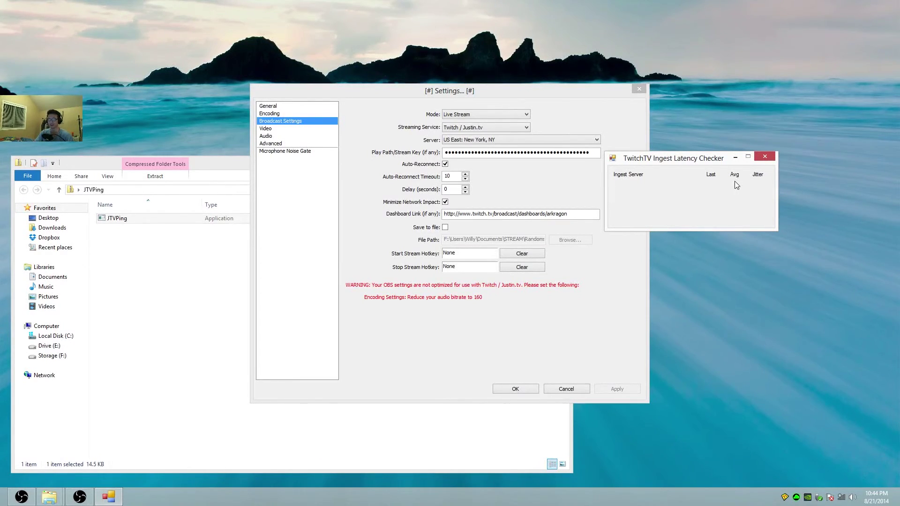
# Close the TwitchTV Ingest Latency Checker and the JTVPing archive window, and return to the broadcast settings.
pyautogui.click(765, 157)
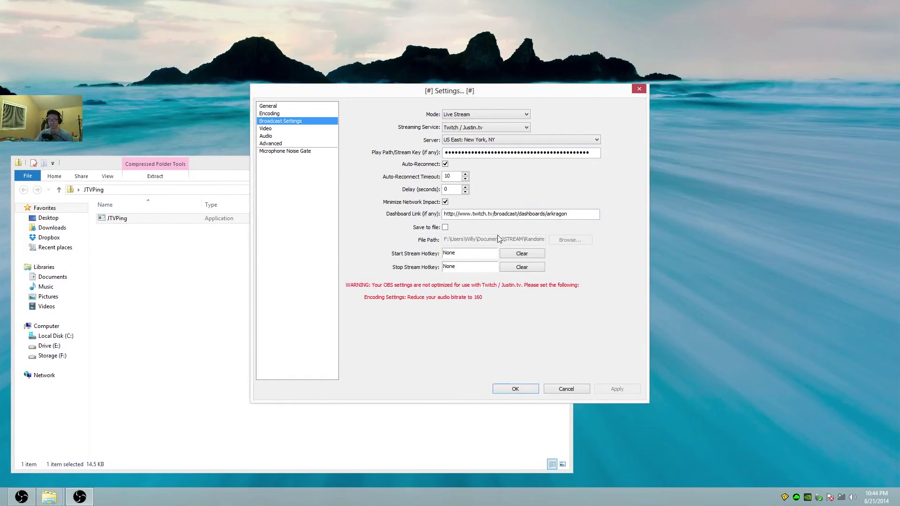
pyautogui.click(207, 172)
pyautogui.click(559, 161)
pyautogui.moveTo(186, 165); pyautogui.dragTo(95, 269)
pyautogui.click(599, 182)
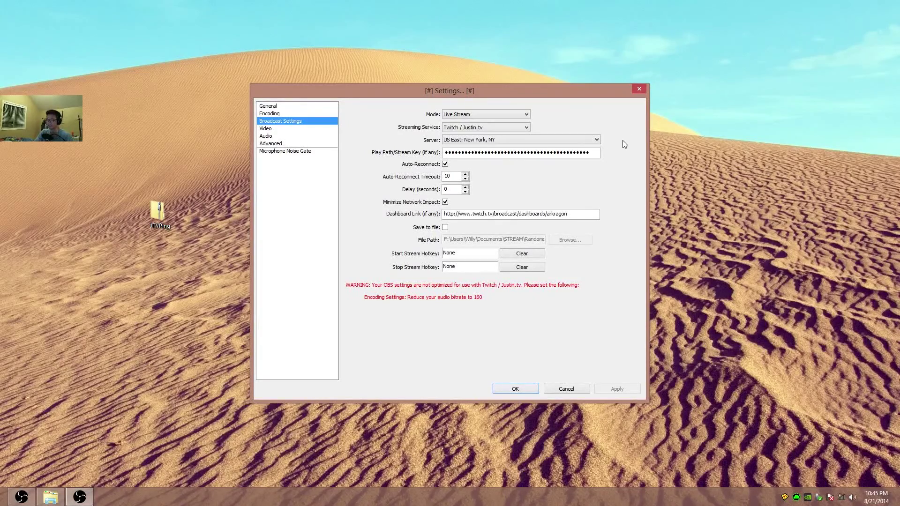
# Review the stream key, auto-reconnect timeout, delay and dashboard link fields in the broadcast settings.
pyautogui.click(593, 153)
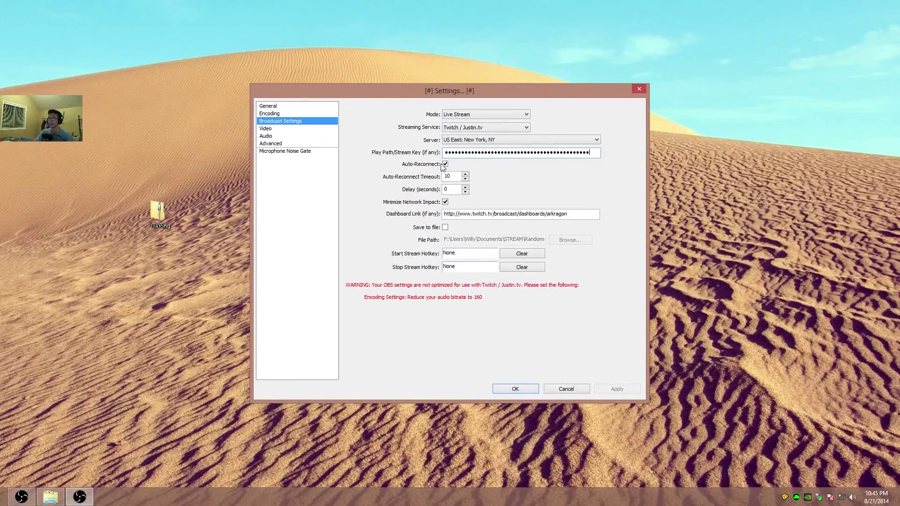
pyautogui.moveTo(458, 177); pyautogui.dragTo(441, 180)
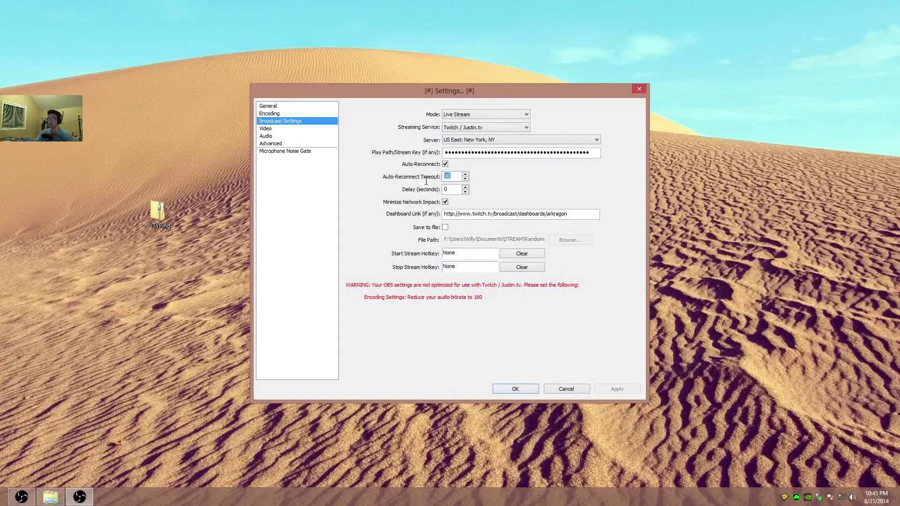
pyautogui.click(457, 191)
pyautogui.moveTo(568, 213); pyautogui.dragTo(441, 219)
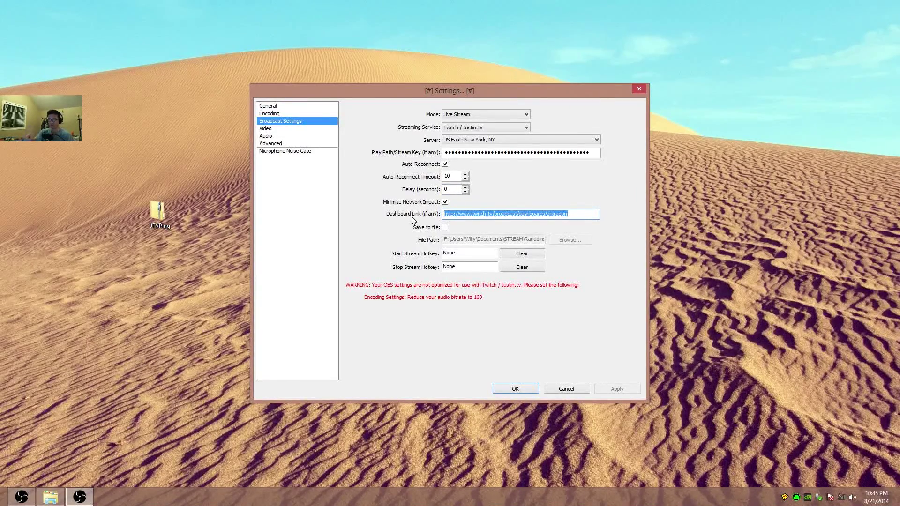
pyautogui.click(487, 215)
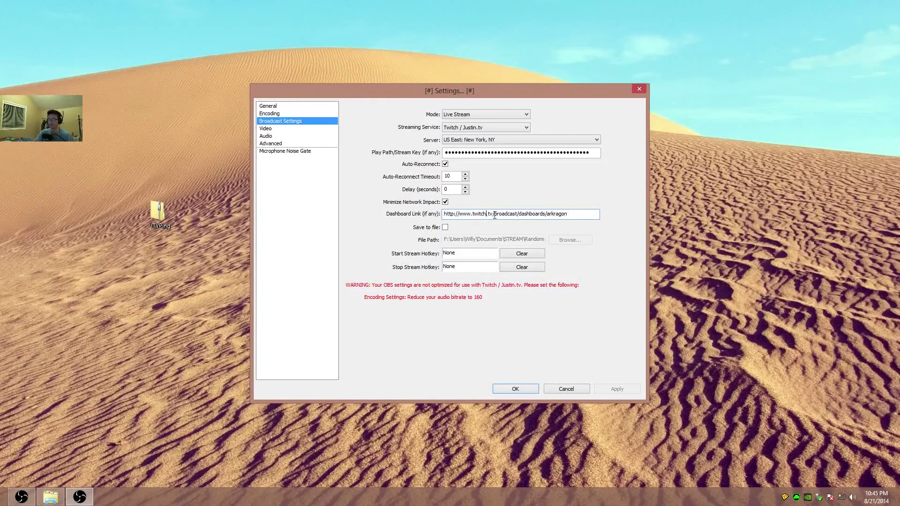
pyautogui.moveTo(603, 215); pyautogui.dragTo(411, 225)
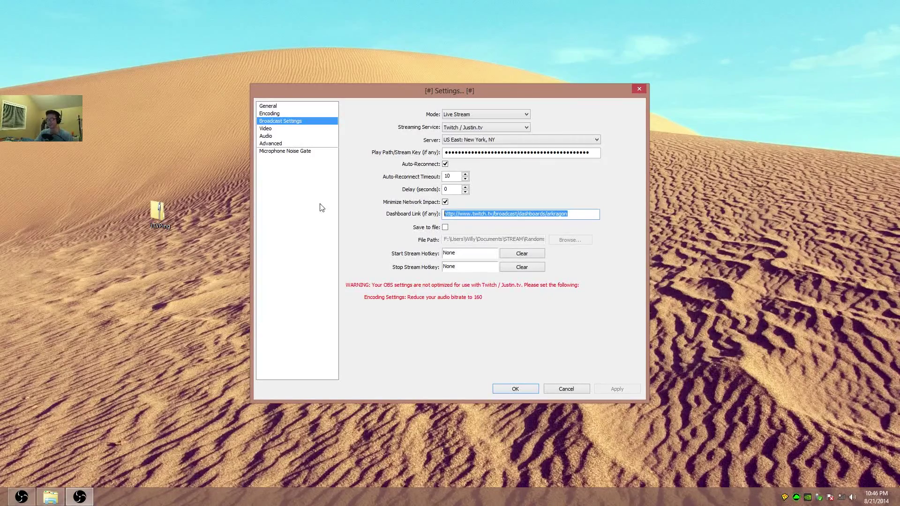
pyautogui.click(585, 213)
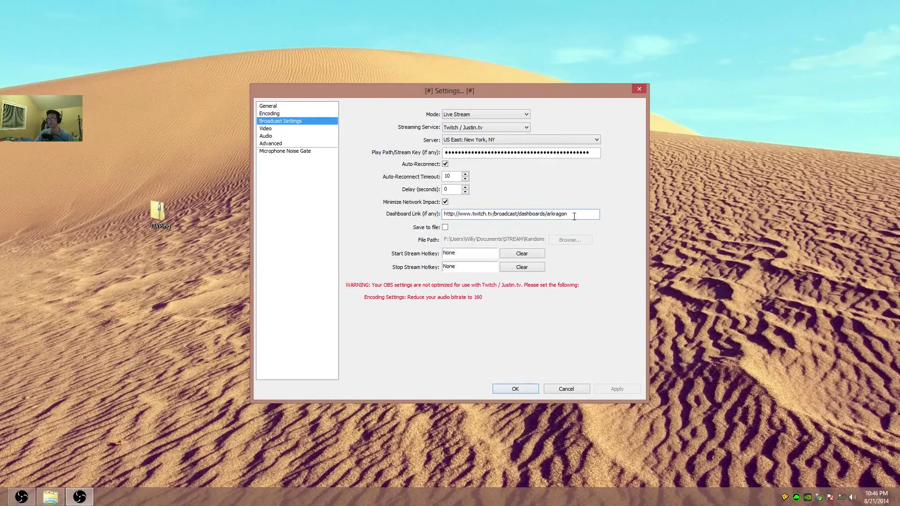